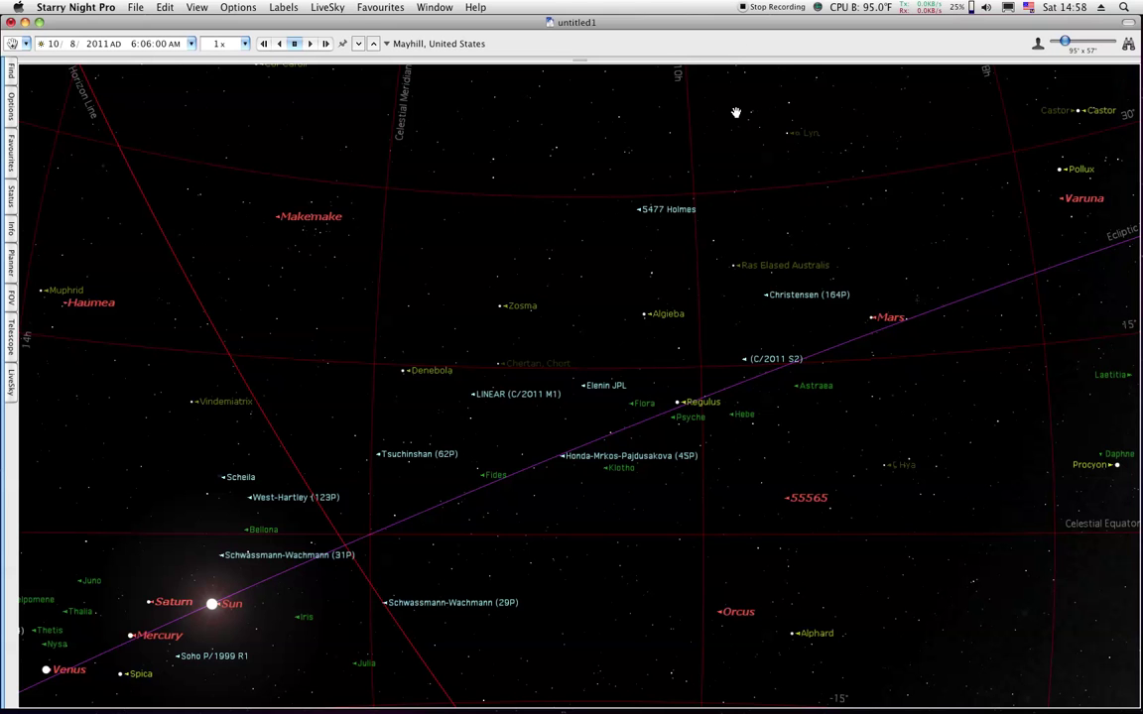
- View the Mayhill location's latitude and longitude without changing it, then switch to the telescope log PDF
{"action": "left_click", "coordinate": [450, 47]}
{"action": "left_click", "coordinate": [460, 84]}
{"action": "left_click", "coordinate": [594, 89]}
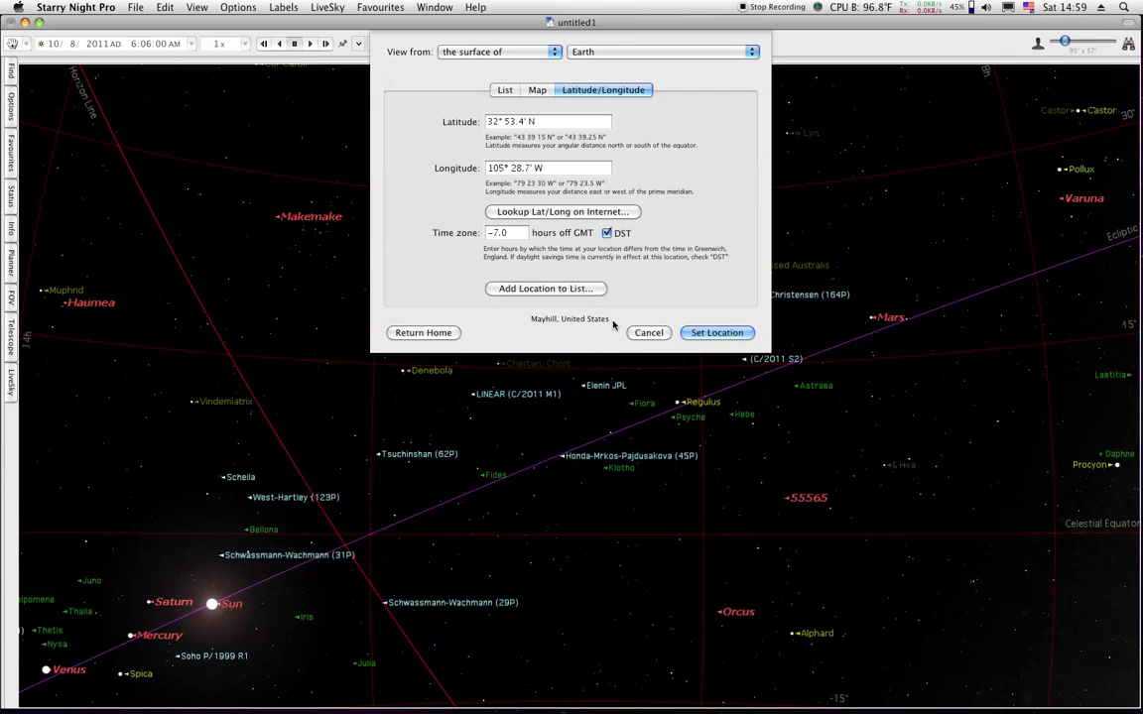
{"action": "key", "text": "Escape"}
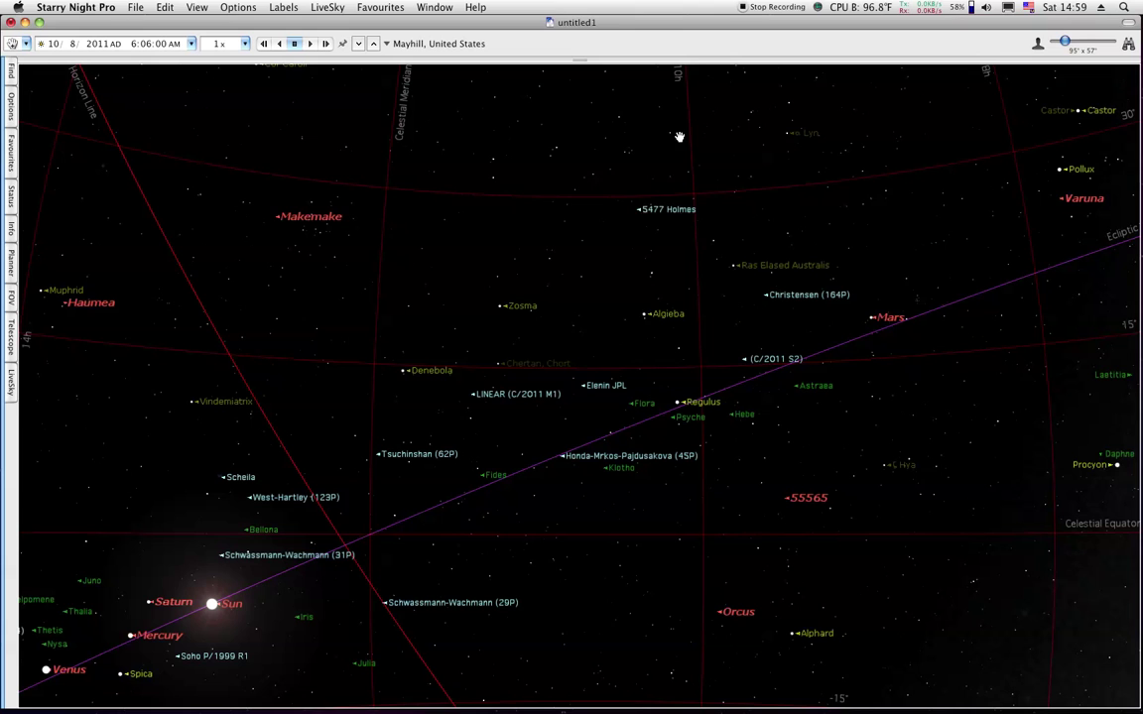
{"action": "key", "text": "super+Tab"}
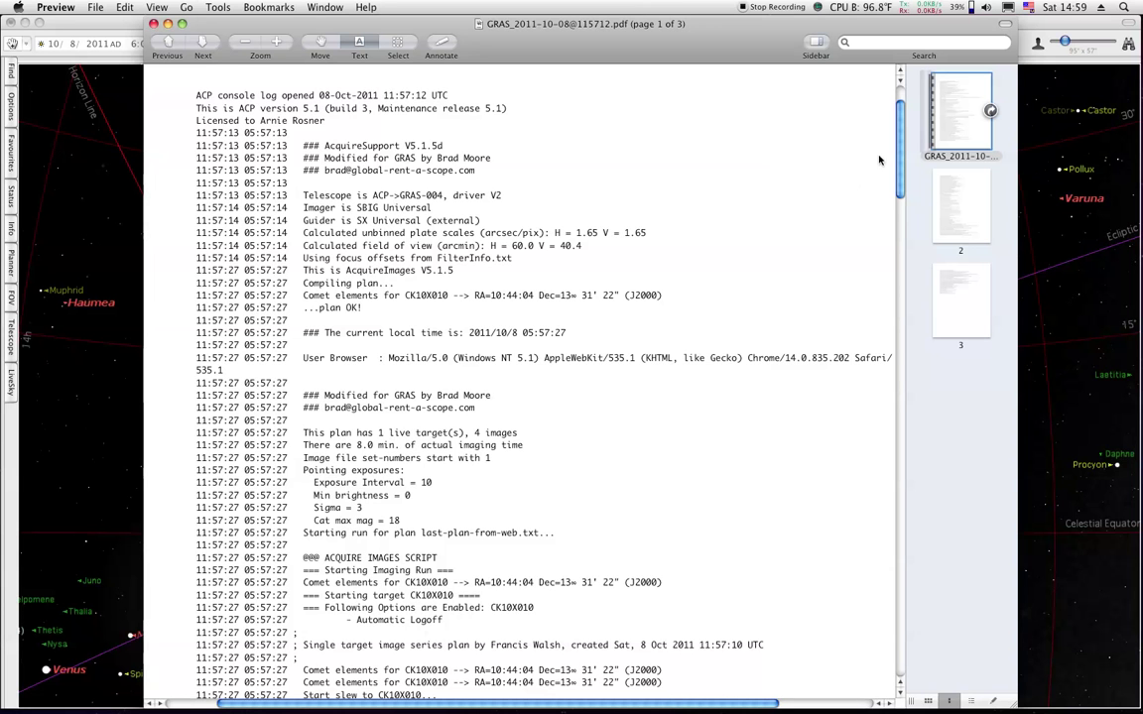
- Page through the GRAS_2011-10-08@115712 log's pages 2 and 3, return to page 1, and minimize it
{"action": "left_click", "coordinate": [953, 202]}
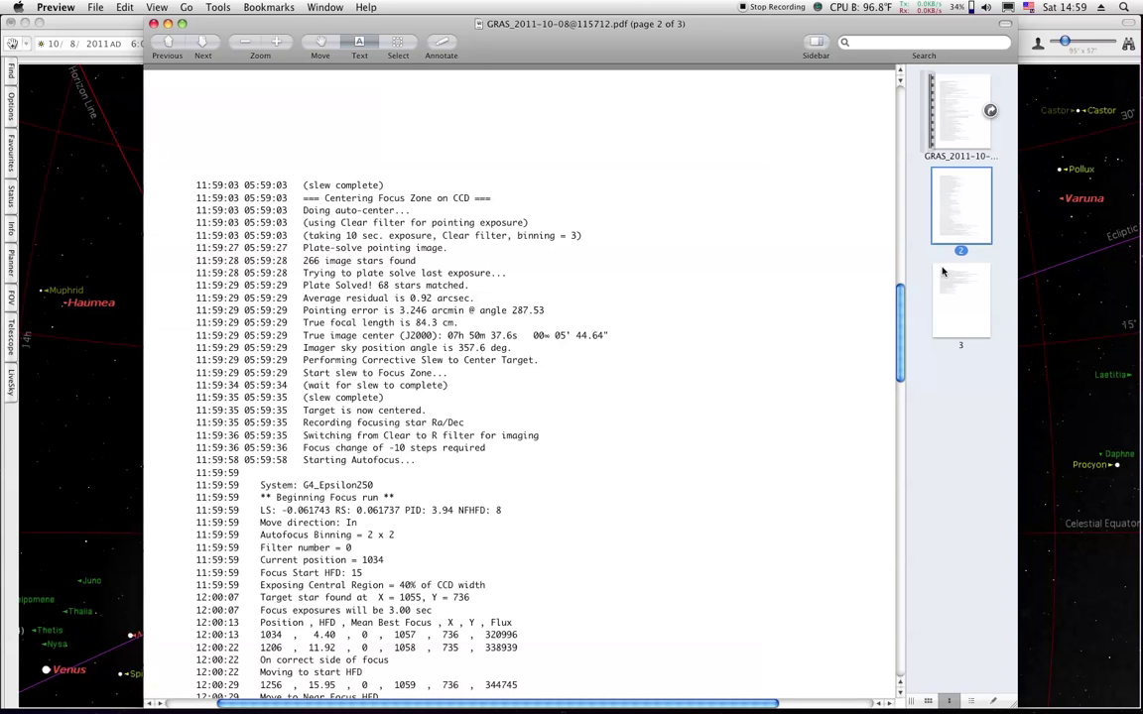
{"action": "left_click_drag", "start_coordinate": [903, 321], "coordinate": [906, 433]}
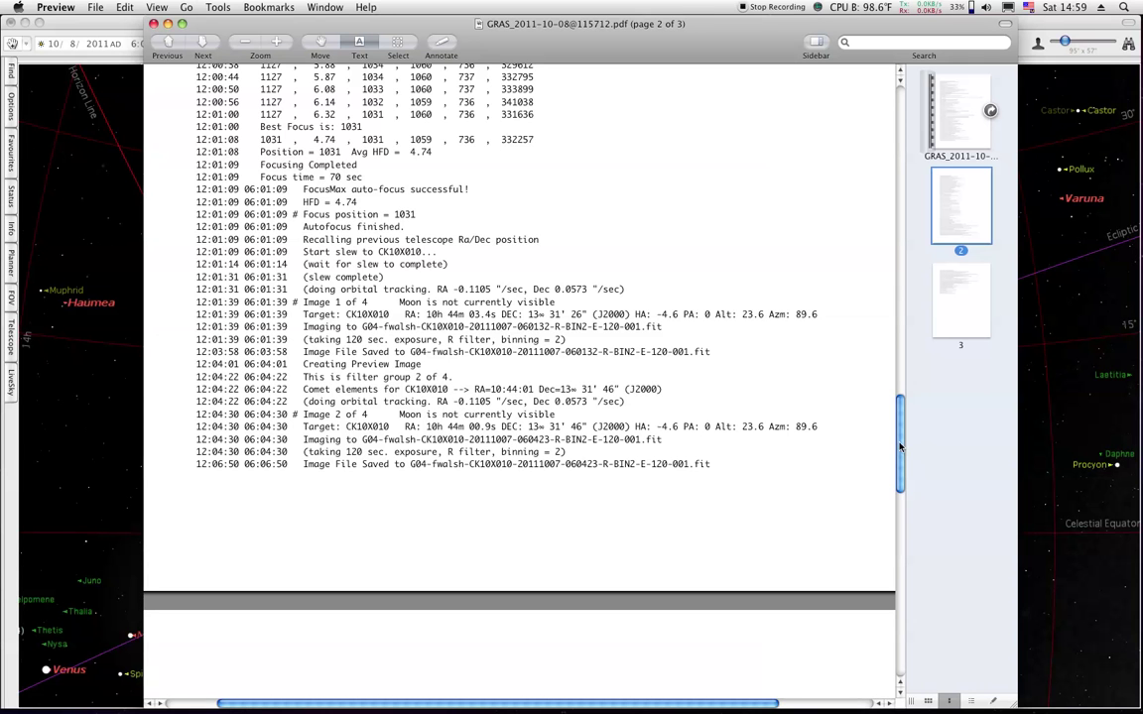
{"action": "left_click_drag", "start_coordinate": [900, 447], "coordinate": [920, 531]}
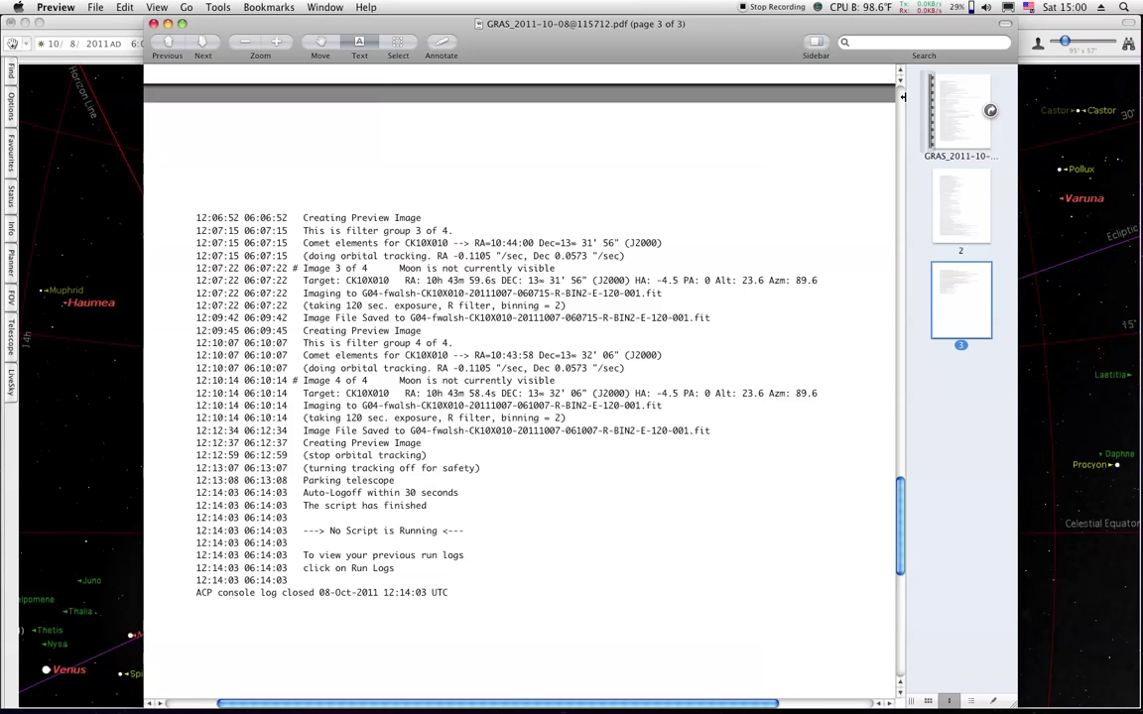
{"action": "key", "text": "Home"}
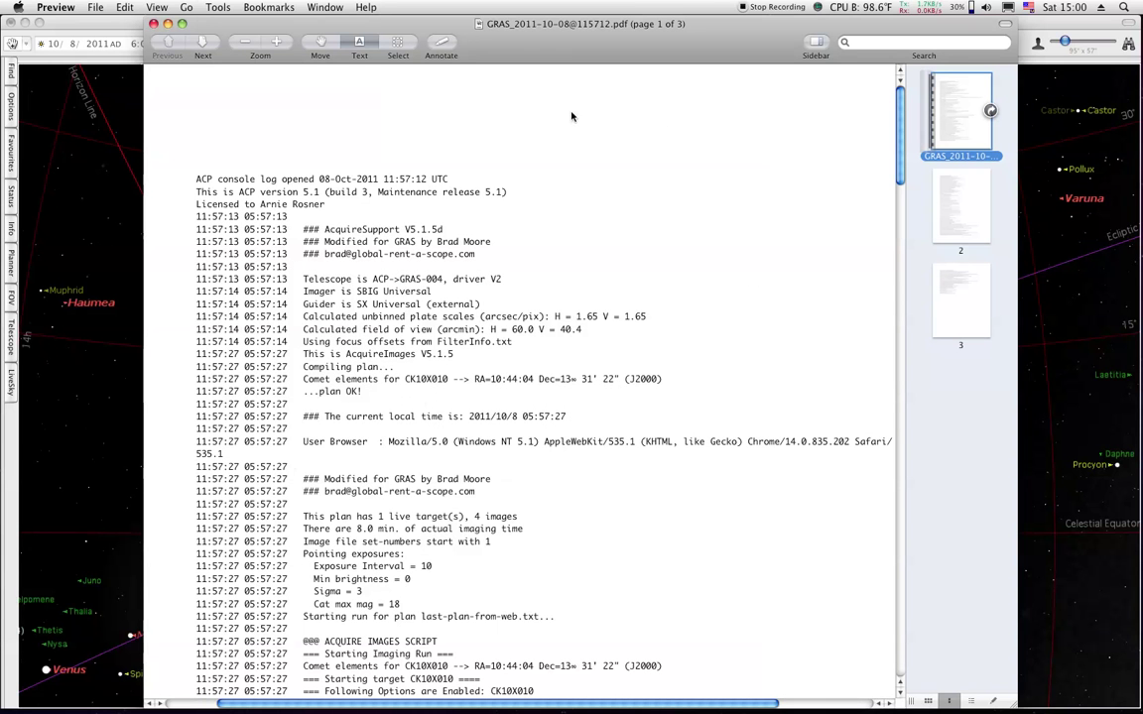
{"action": "left_click", "coordinate": [168, 23]}
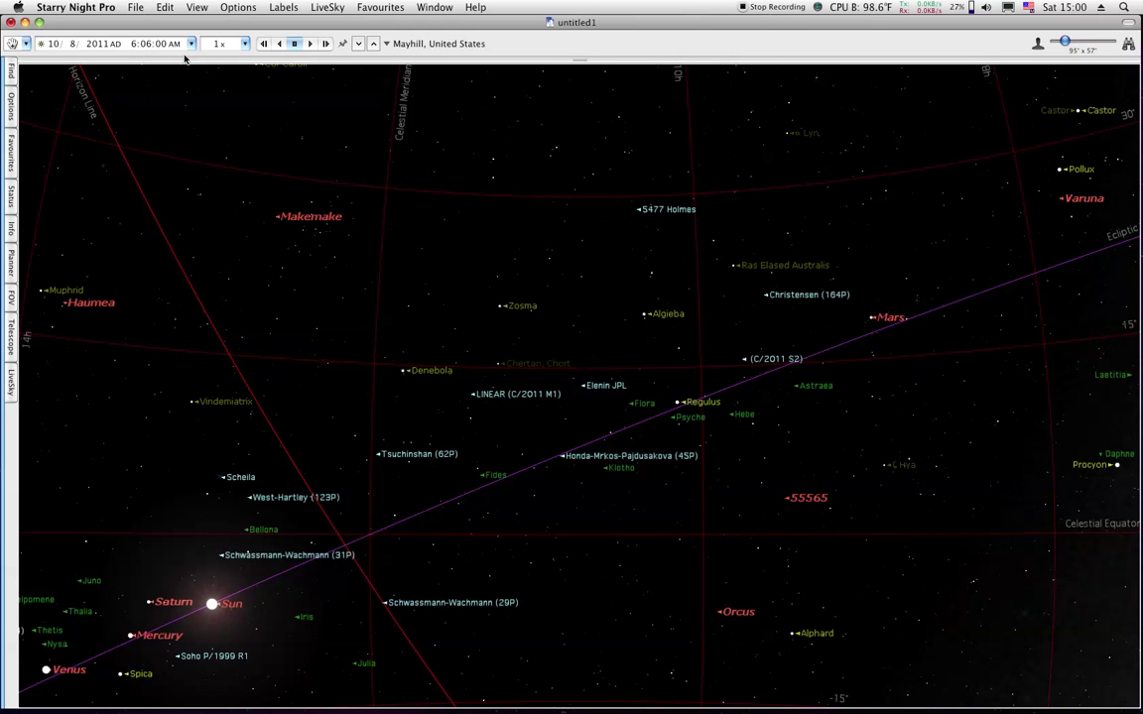
{"action": "mouse_move", "coordinate": [396, 383]}
{"action": "mouse_move", "coordinate": [212, 603]}
{"action": "left_click", "coordinate": [228, 7]}
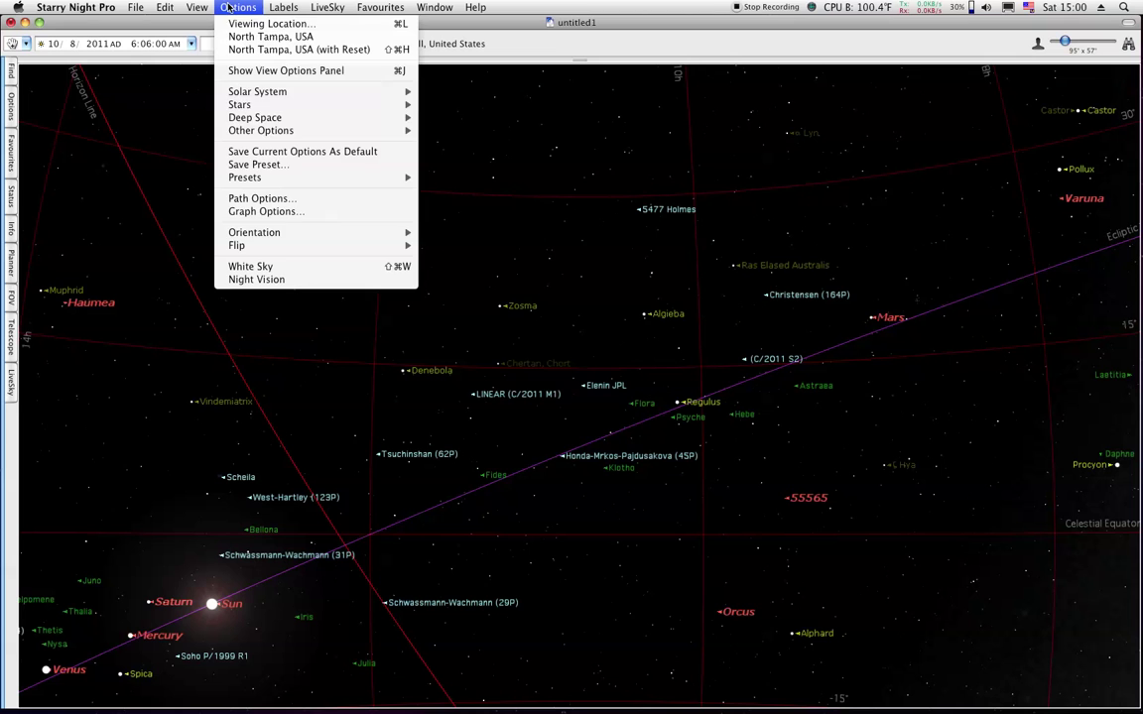
{"action": "mouse_move", "coordinate": [300, 233]}
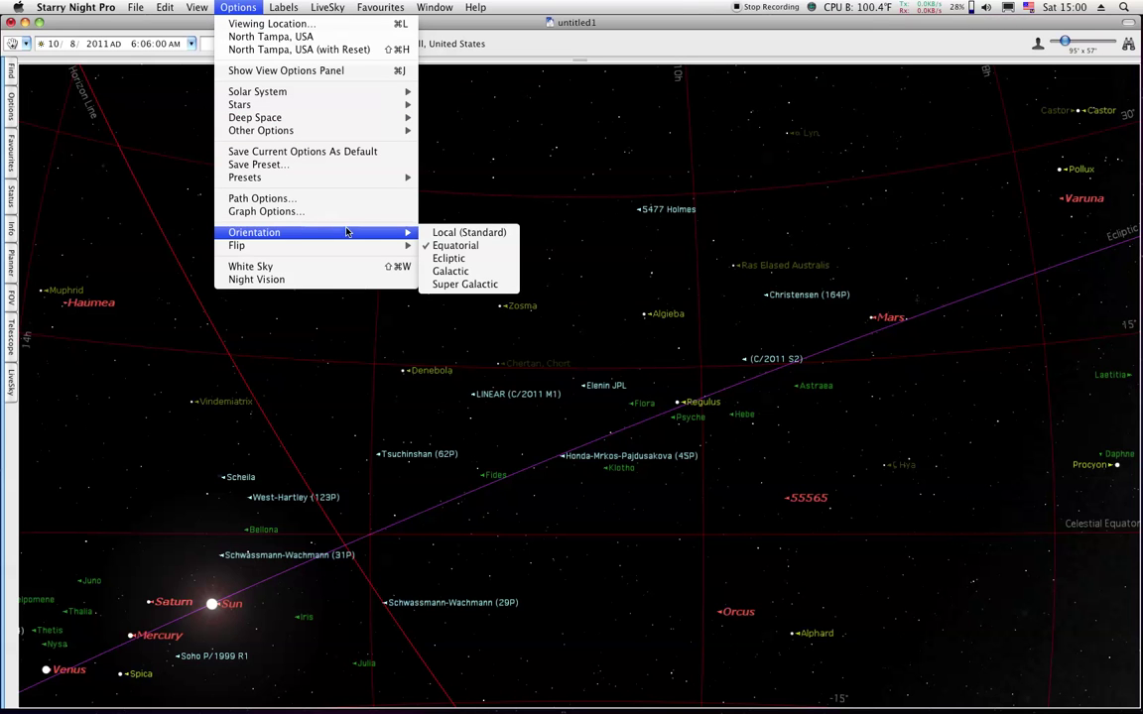
{"action": "mouse_move", "coordinate": [377, 244]}
{"action": "left_click", "coordinate": [633, 242]}
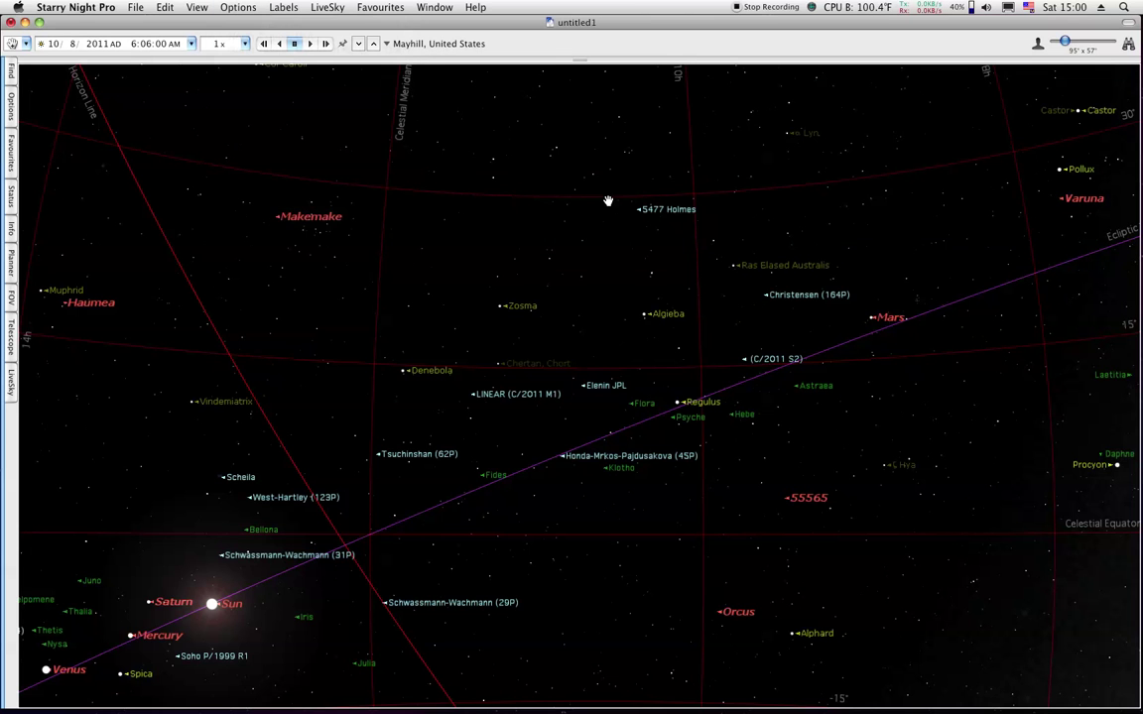
- Zoom in on Elenin JPL, then back out one step to frame it with Elenin MPC3
{"action": "left_click", "coordinate": [1128, 44]}
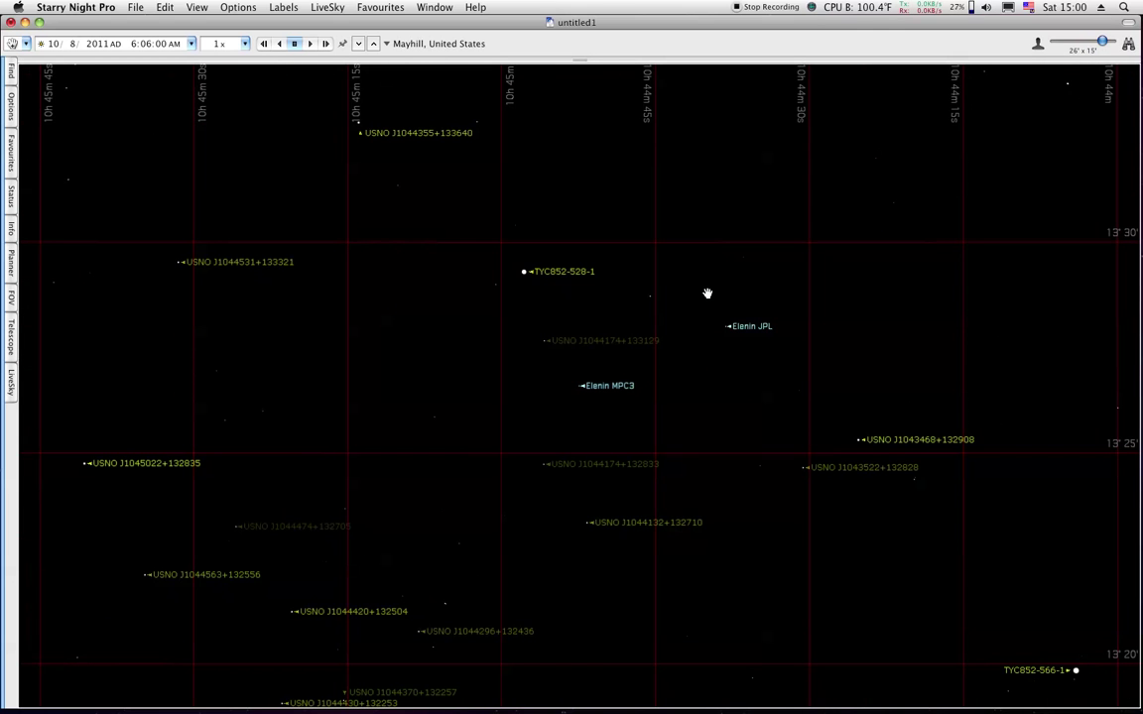
{"action": "mouse_move", "coordinate": [529, 281]}
{"action": "left_click", "coordinate": [1038, 47]}
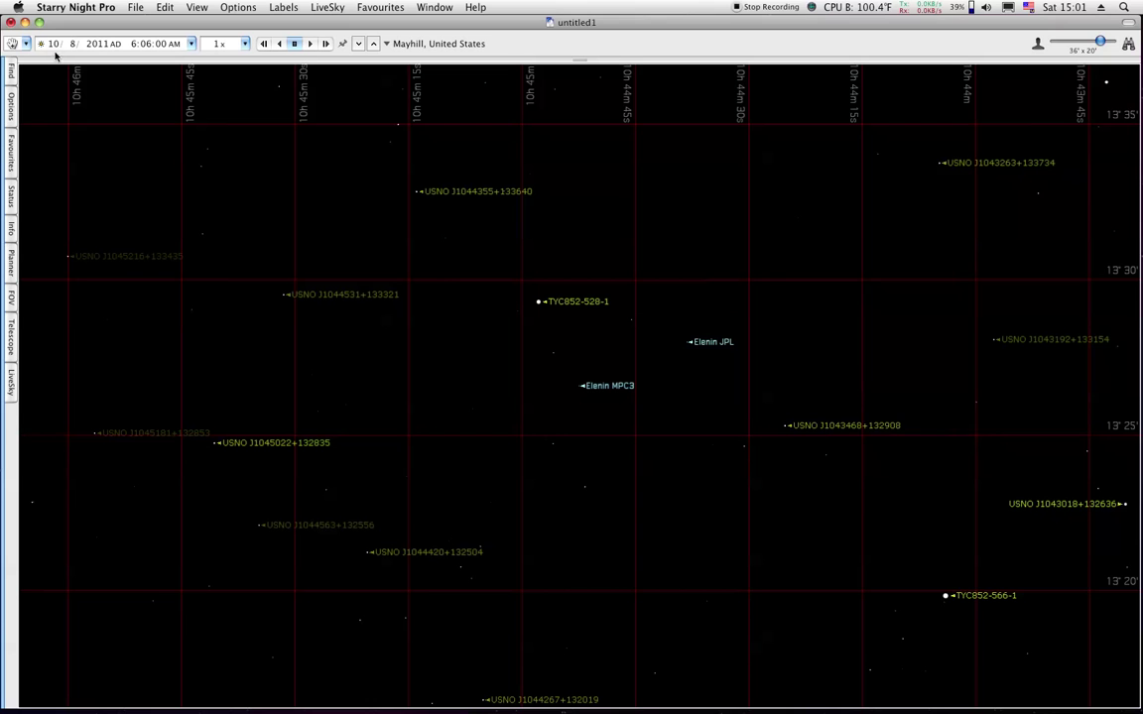
- Measure the angular separation from Elenin JPL to Elenin MPC3, then position the CK10X010 image window
{"action": "left_click", "coordinate": [25, 43]}
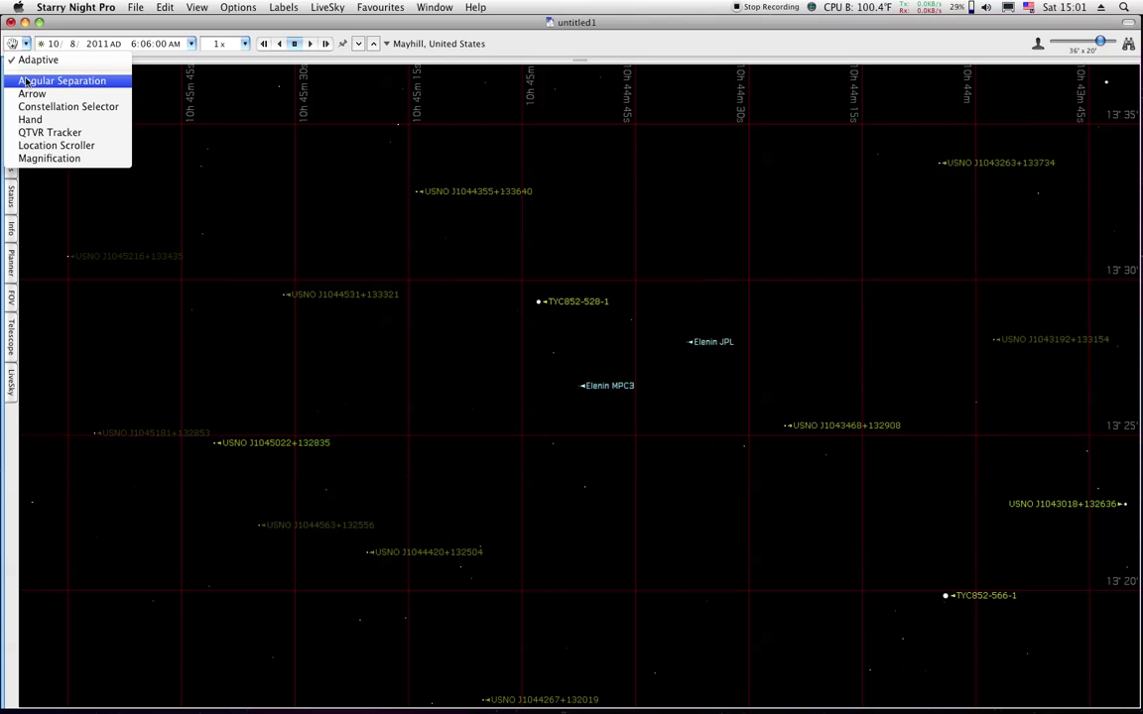
{"action": "left_click", "coordinate": [40, 75]}
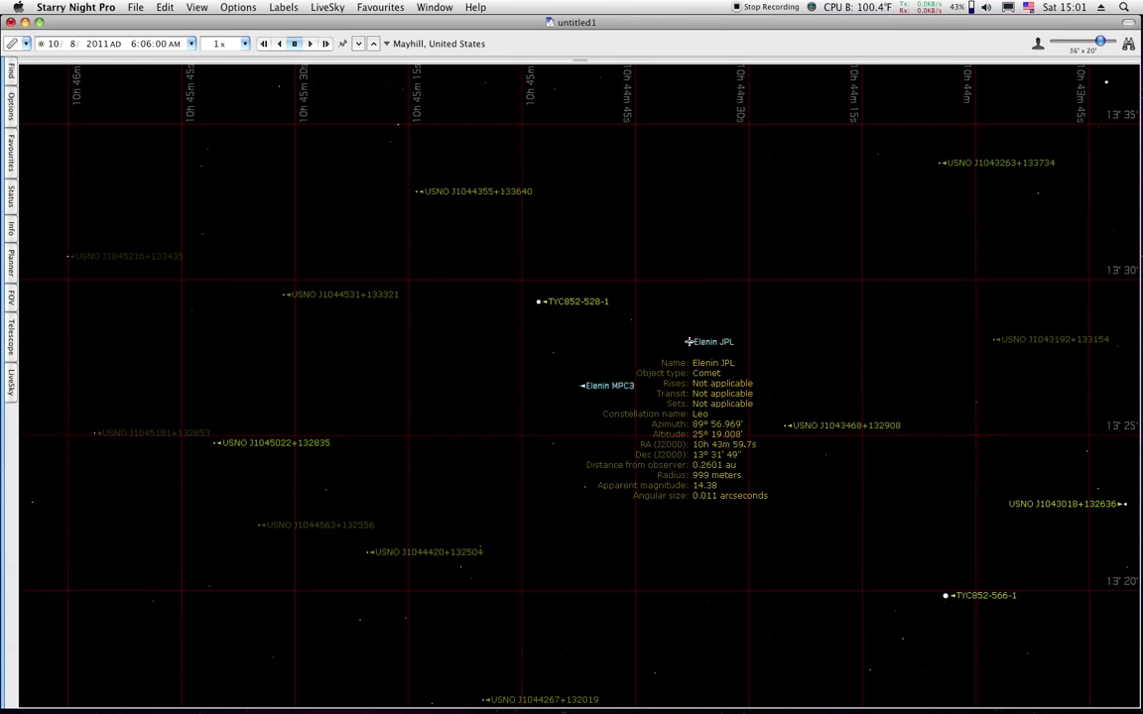
{"action": "mouse_move", "coordinate": [691, 341]}
{"action": "left_mouse_down"}
{"action": "mouse_move", "coordinate": [581, 387]}
{"action": "mouse_move", "coordinate": [688, 343]}
{"action": "left_mouse_up"}
{"action": "mouse_move", "coordinate": [583, 388]}
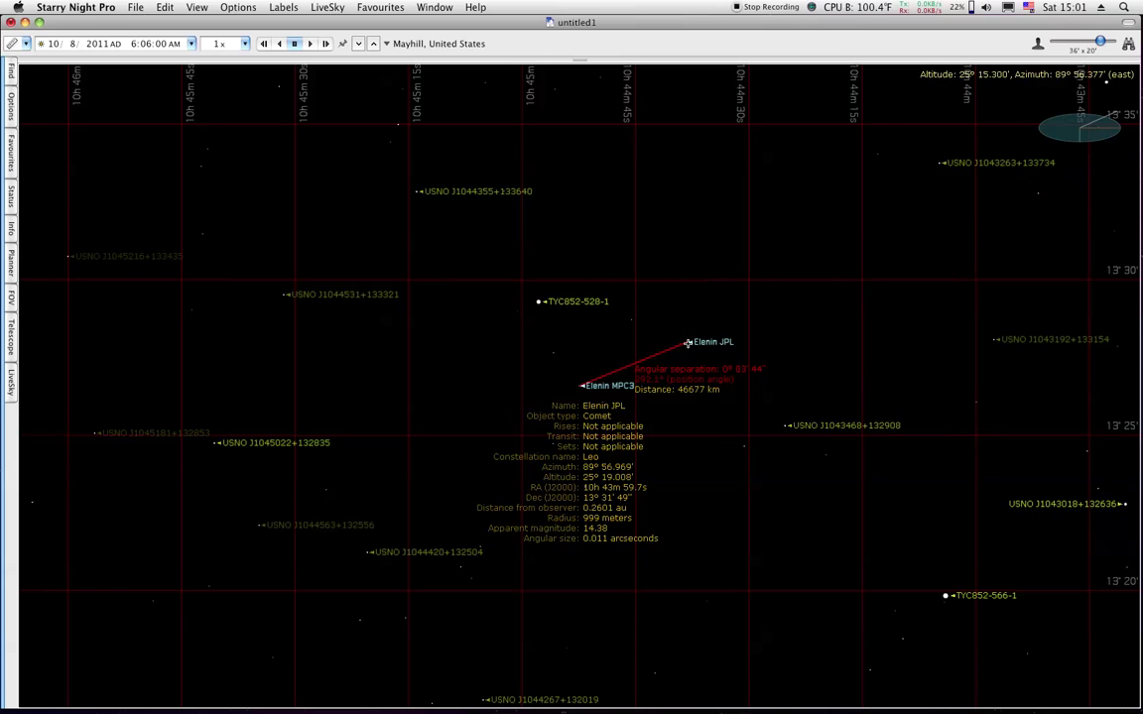
{"action": "left_click_drag", "start_coordinate": [687, 343], "coordinate": [687, 343]}
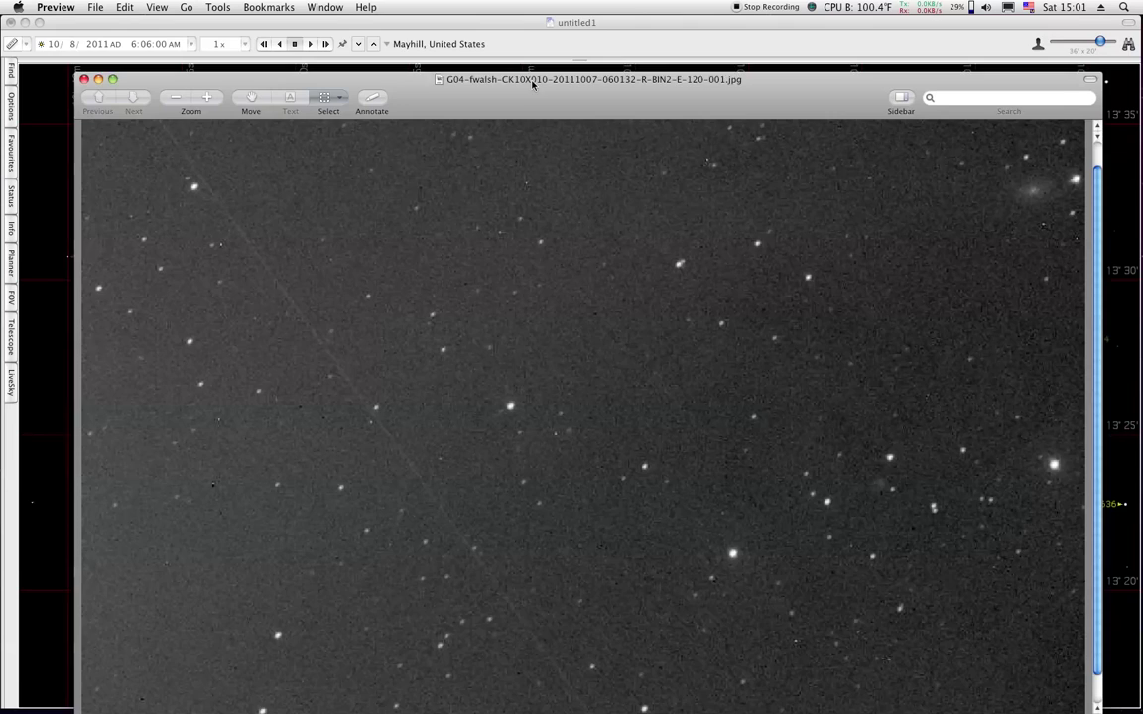
{"action": "left_click_drag", "start_coordinate": [523, 85], "coordinate": [494, 28]}
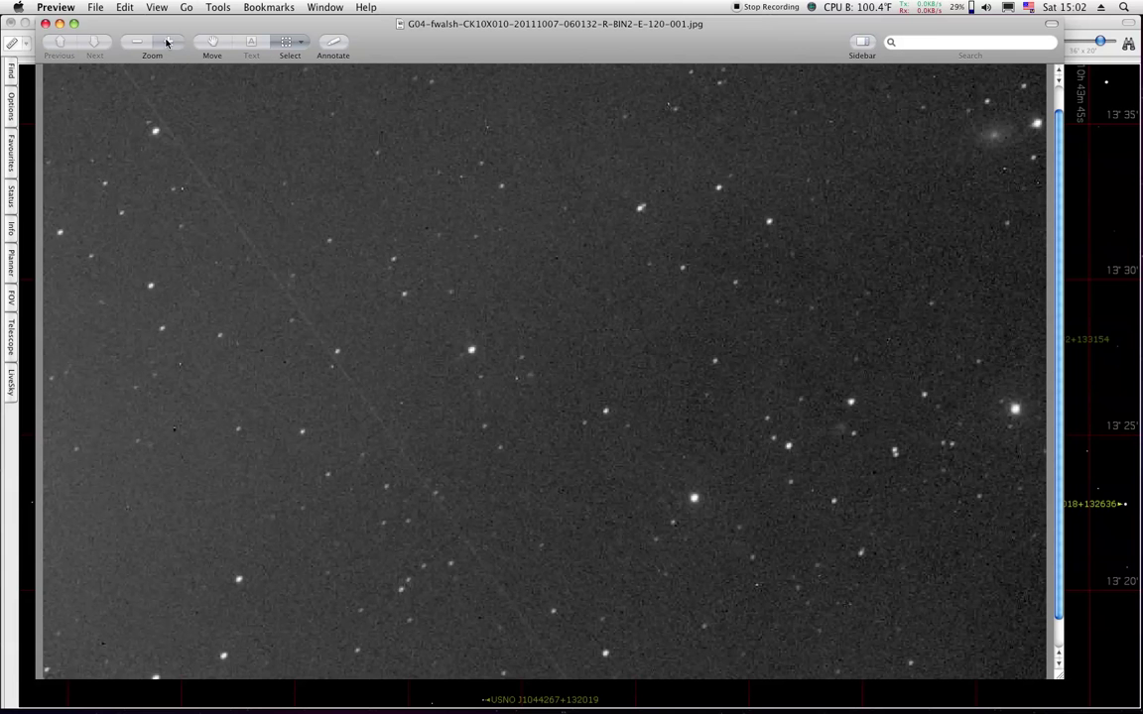
- Zoom the CK10X010 image in two steps, pan it, and move its window to the right
{"action": "left_click", "coordinate": [167, 43]}
{"action": "left_click", "coordinate": [166, 42]}
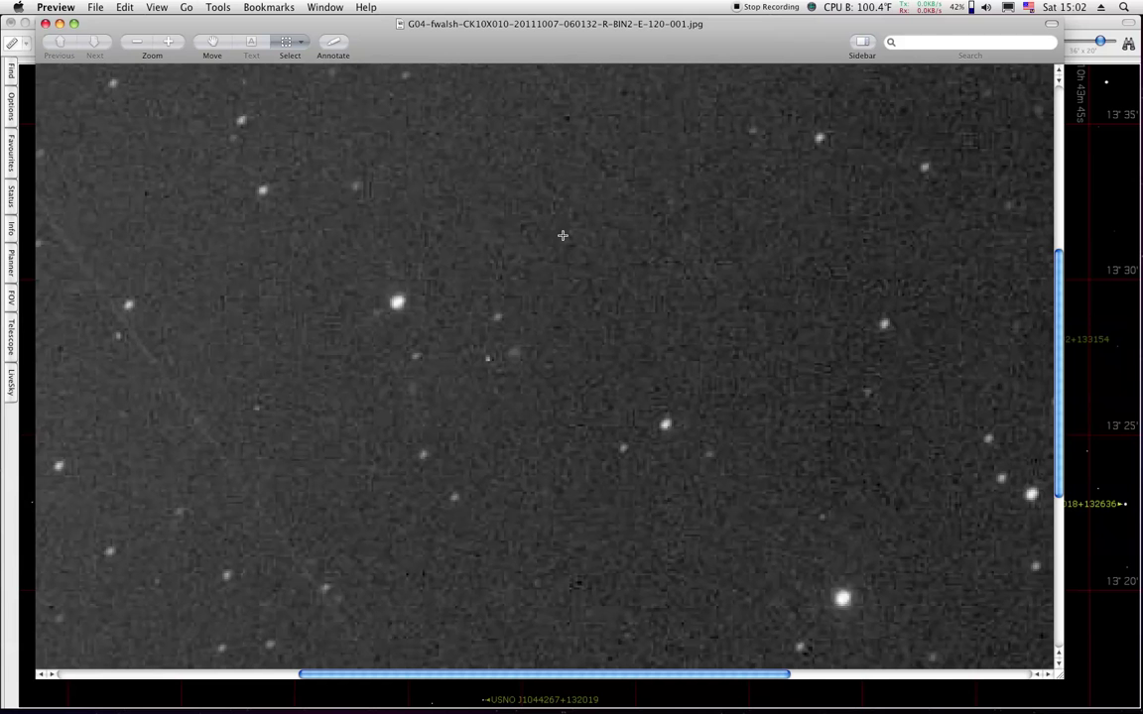
{"action": "left_click", "coordinate": [210, 41]}
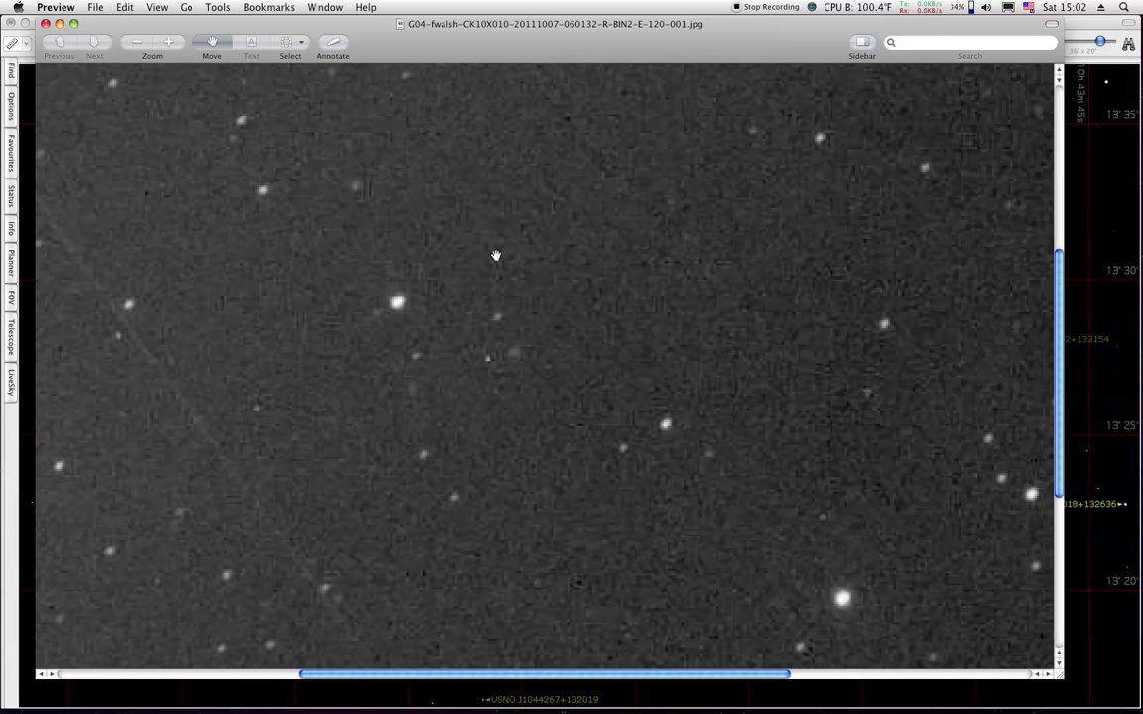
{"action": "left_click_drag", "start_coordinate": [572, 289], "coordinate": [676, 344]}
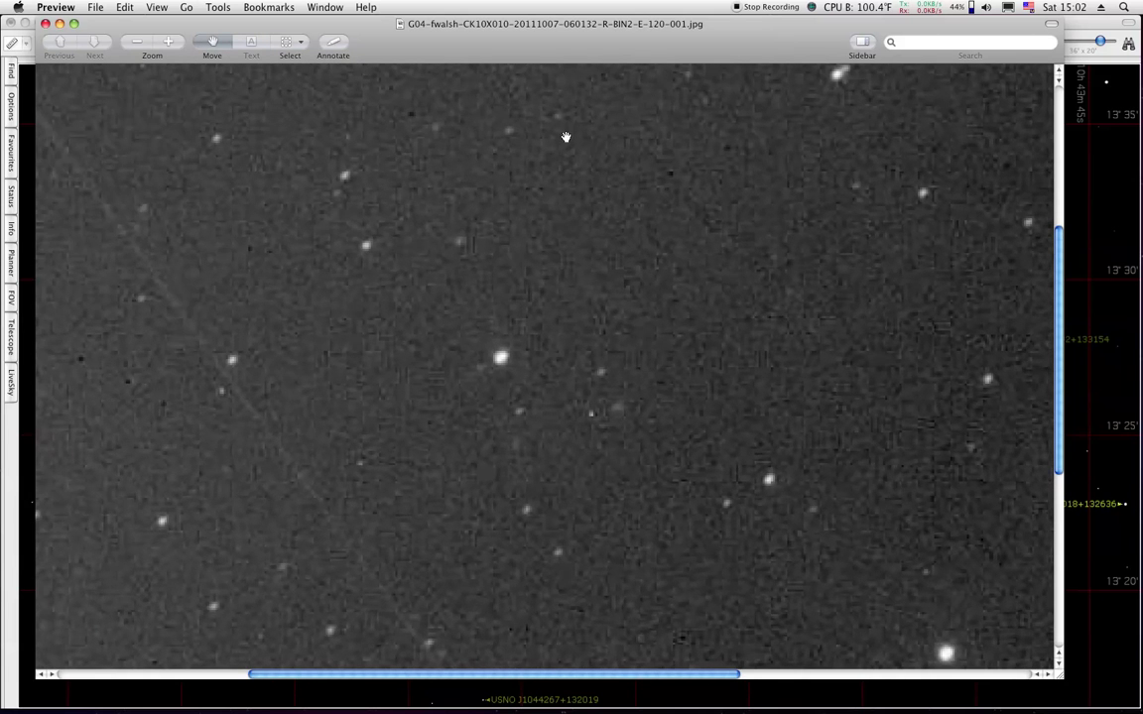
{"action": "left_click_drag", "start_coordinate": [456, 48], "coordinate": [1020, 60]}
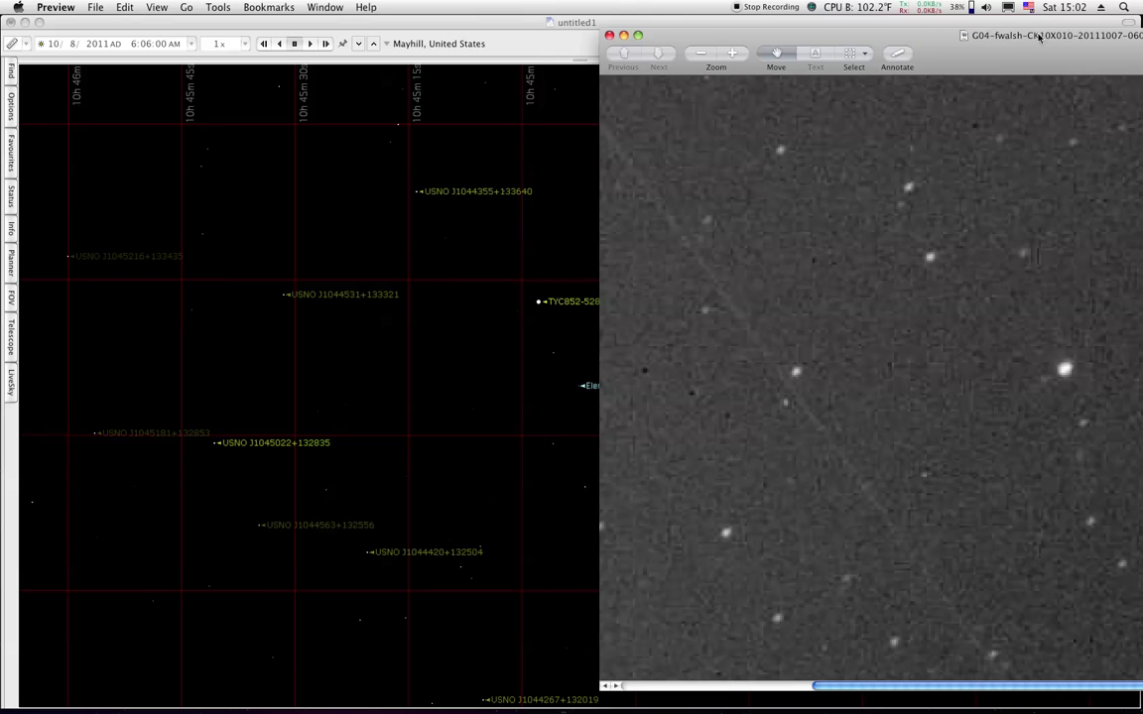
- Nudge the image window right and scroll the star chart sideways a little
{"action": "left_click_drag", "start_coordinate": [1030, 42], "coordinate": [1052, 43]}
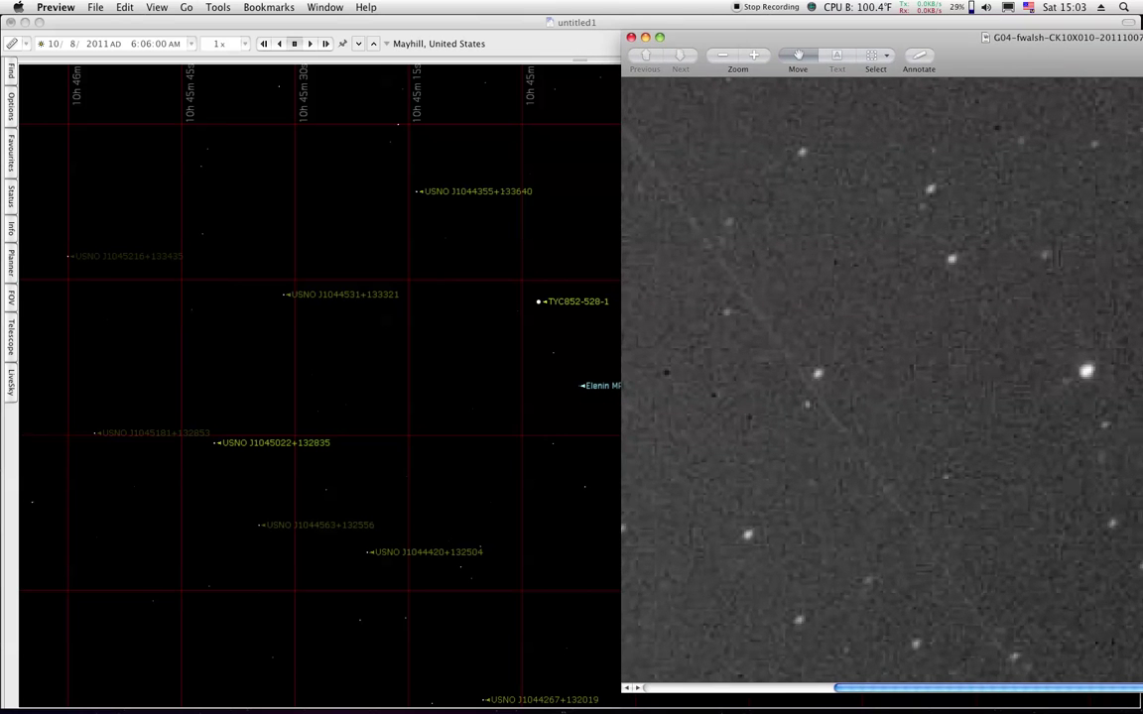
{"action": "left_click", "coordinate": [522, 212]}
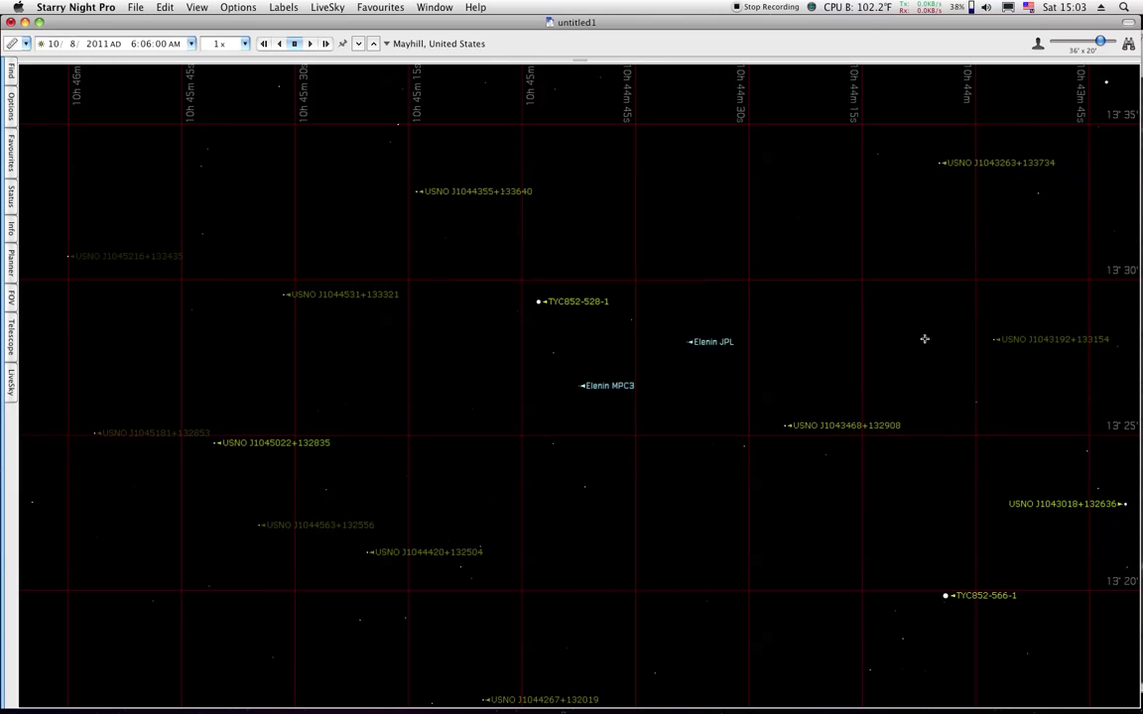
{"action": "scroll", "coordinate": [877, 362], "scroll_direction": "right", "scroll_amount": 10}
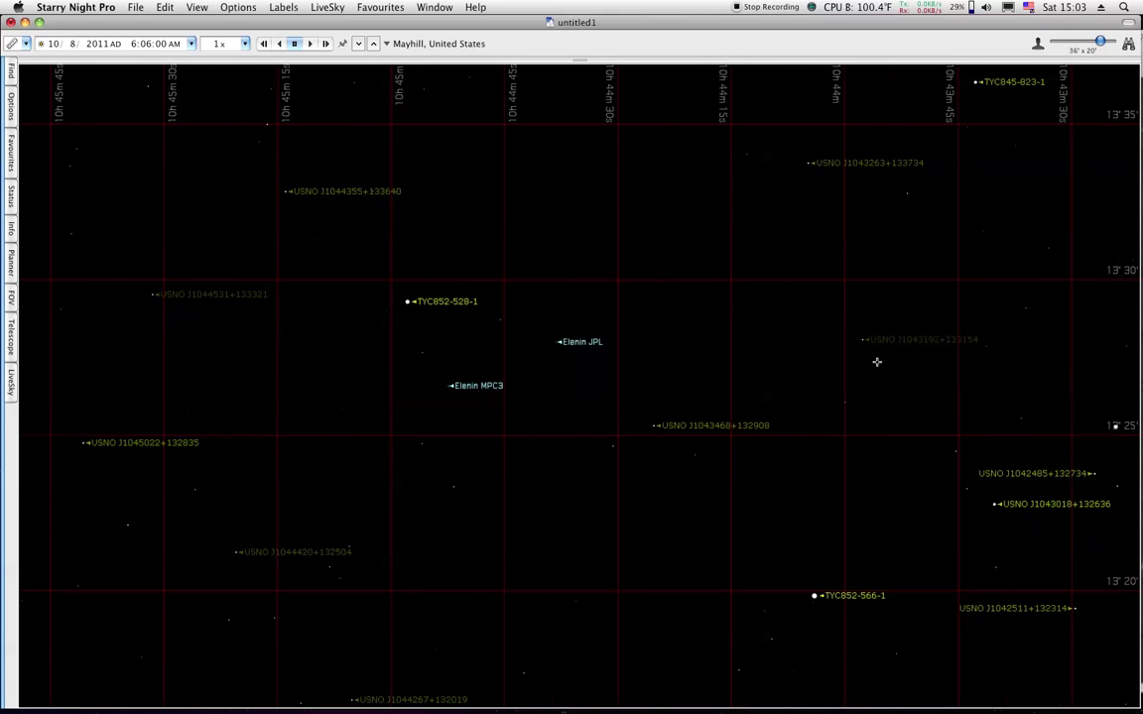
{"action": "left_click", "coordinate": [896, 340]}
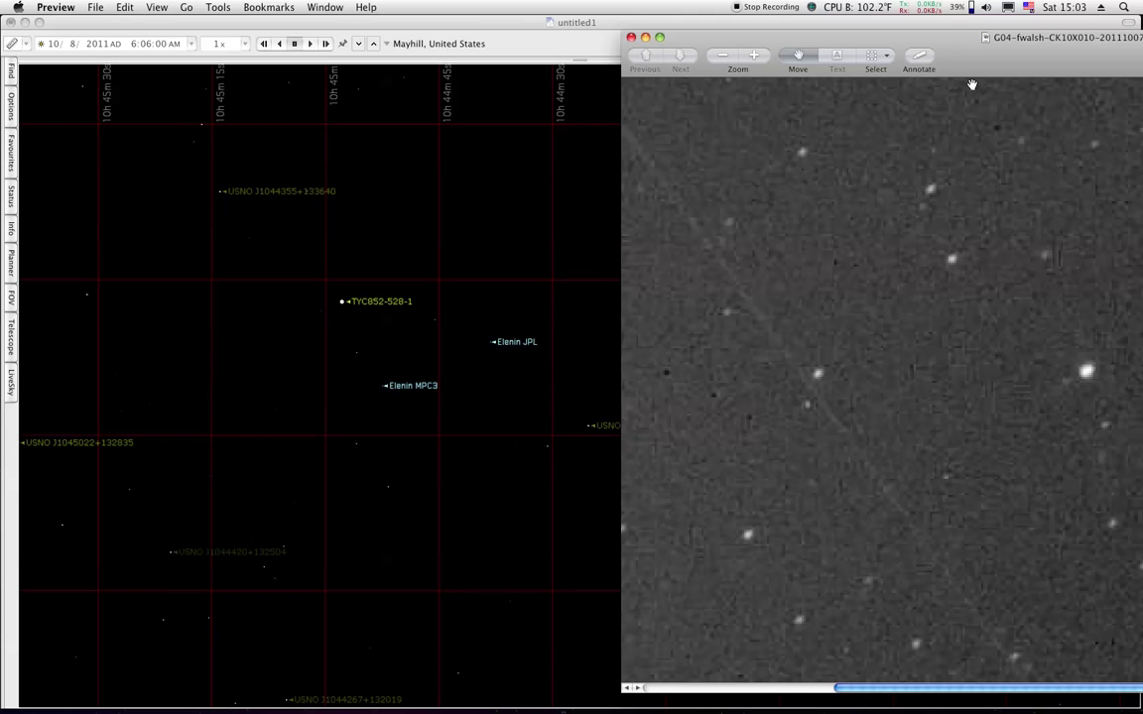
- Slide the CK10X010 image window progressively left over the chart
{"action": "left_click_drag", "start_coordinate": [976, 72], "coordinate": [952, 72]}
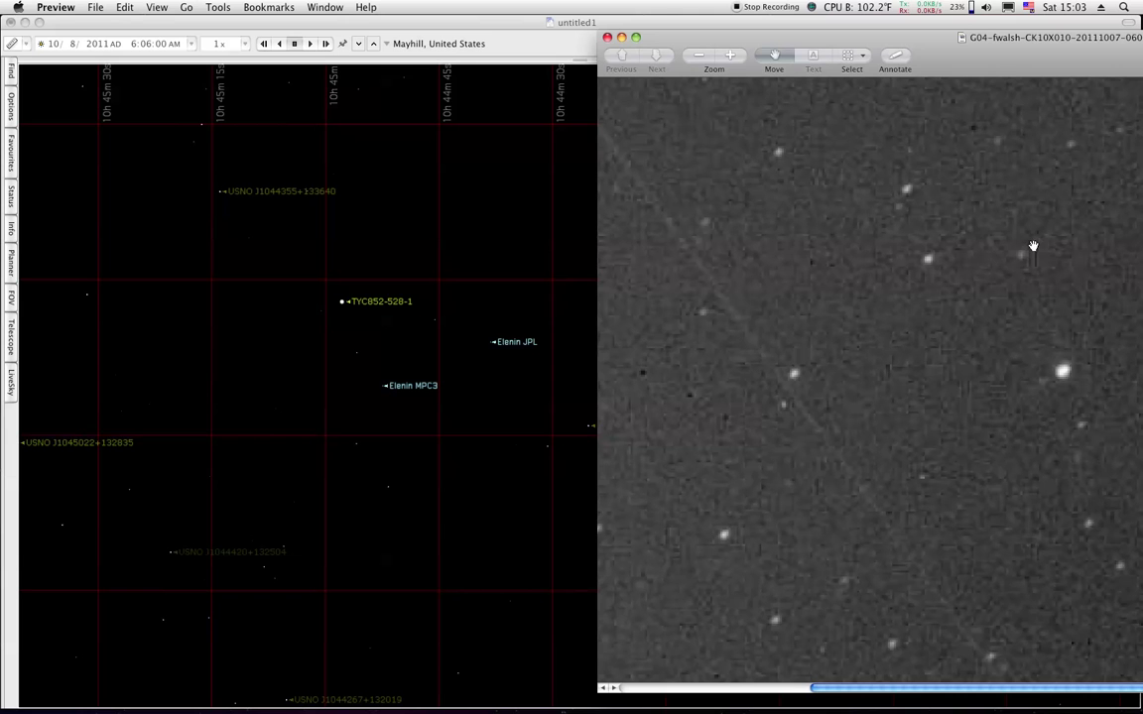
{"action": "left_click_drag", "start_coordinate": [1010, 59], "coordinate": [948, 61]}
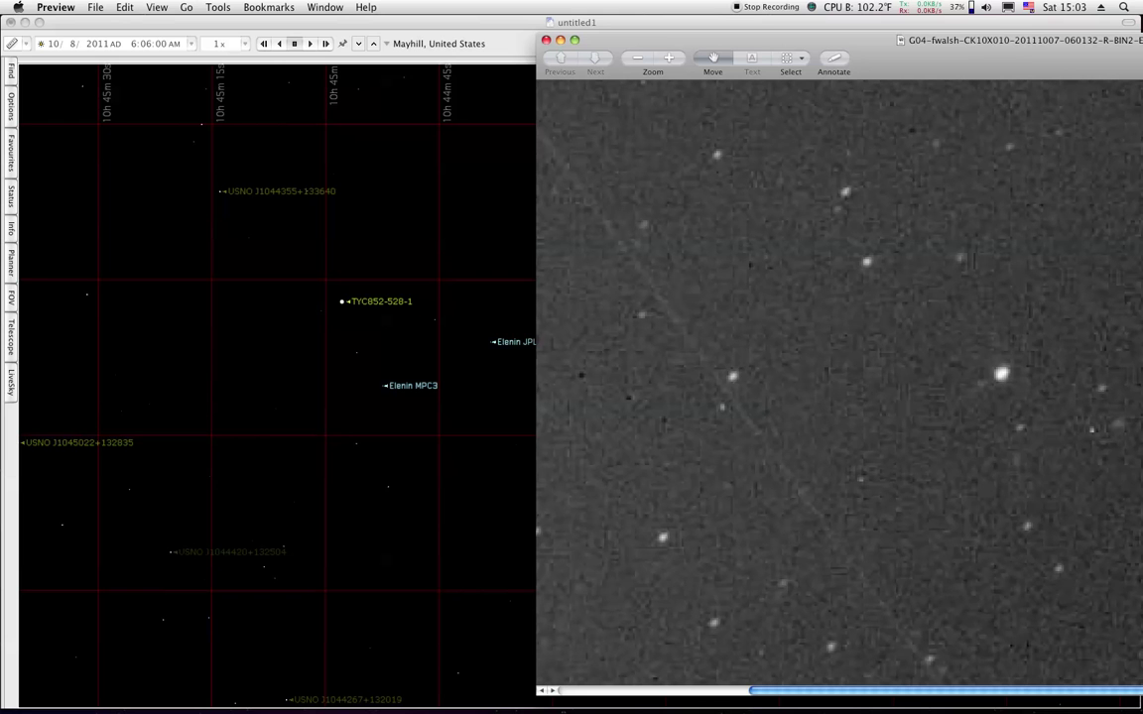
{"action": "left_click_drag", "start_coordinate": [1001, 68], "coordinate": [809, 62]}
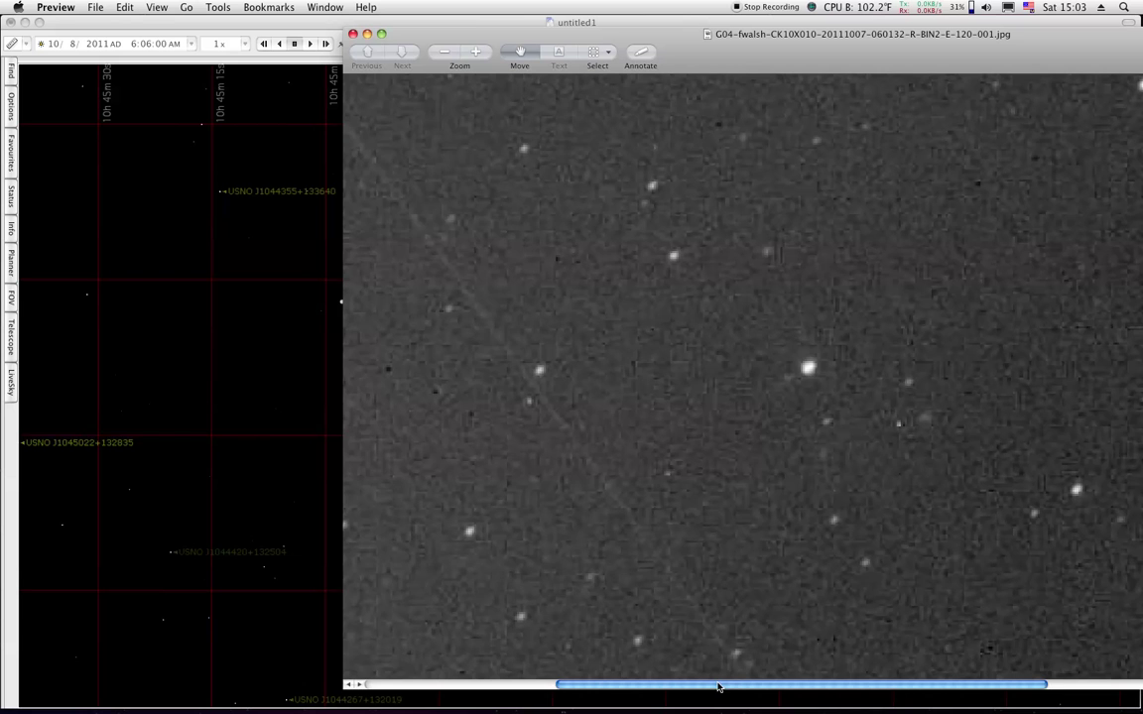
- Move the CK10X010 image window right, then minimize it to reveal the full chart
{"action": "left_click_drag", "start_coordinate": [718, 687], "coordinate": [885, 691]}
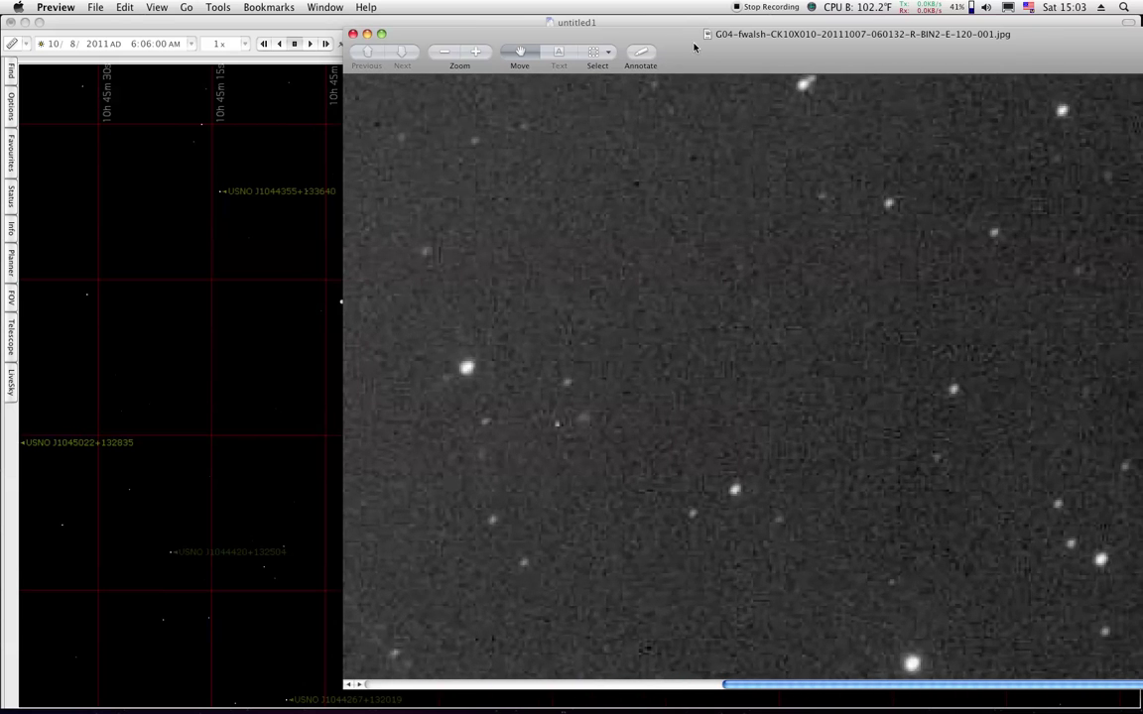
{"action": "left_click_drag", "start_coordinate": [694, 45], "coordinate": [984, 47]}
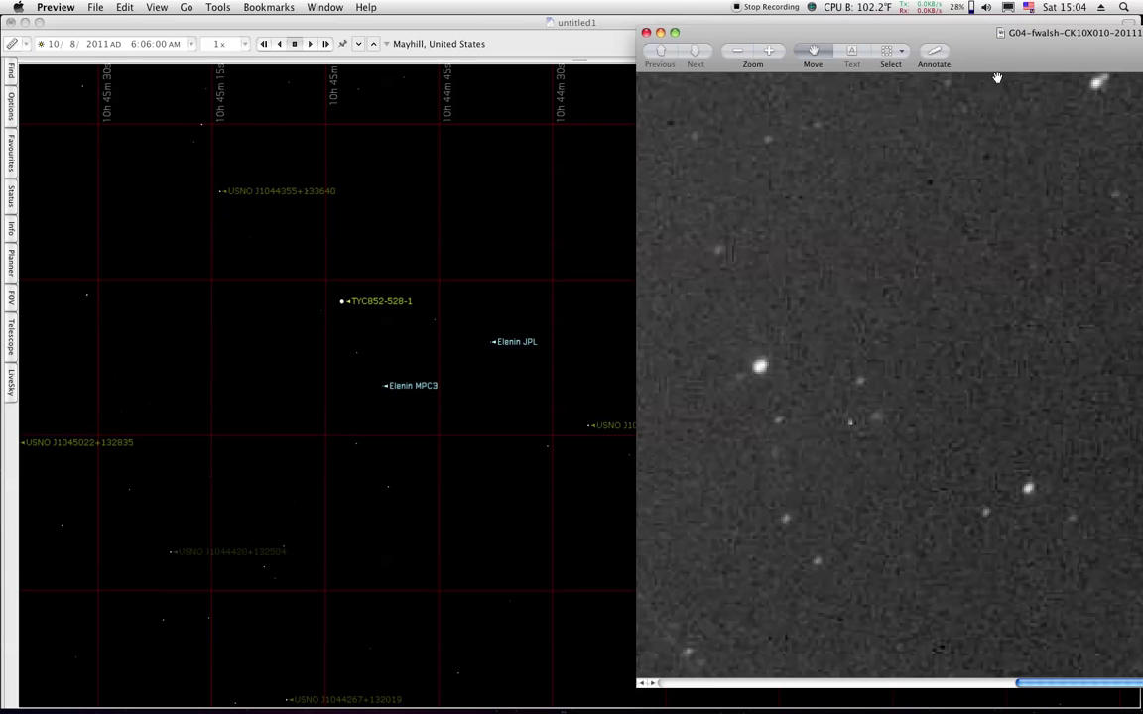
{"action": "key", "text": "super+m"}
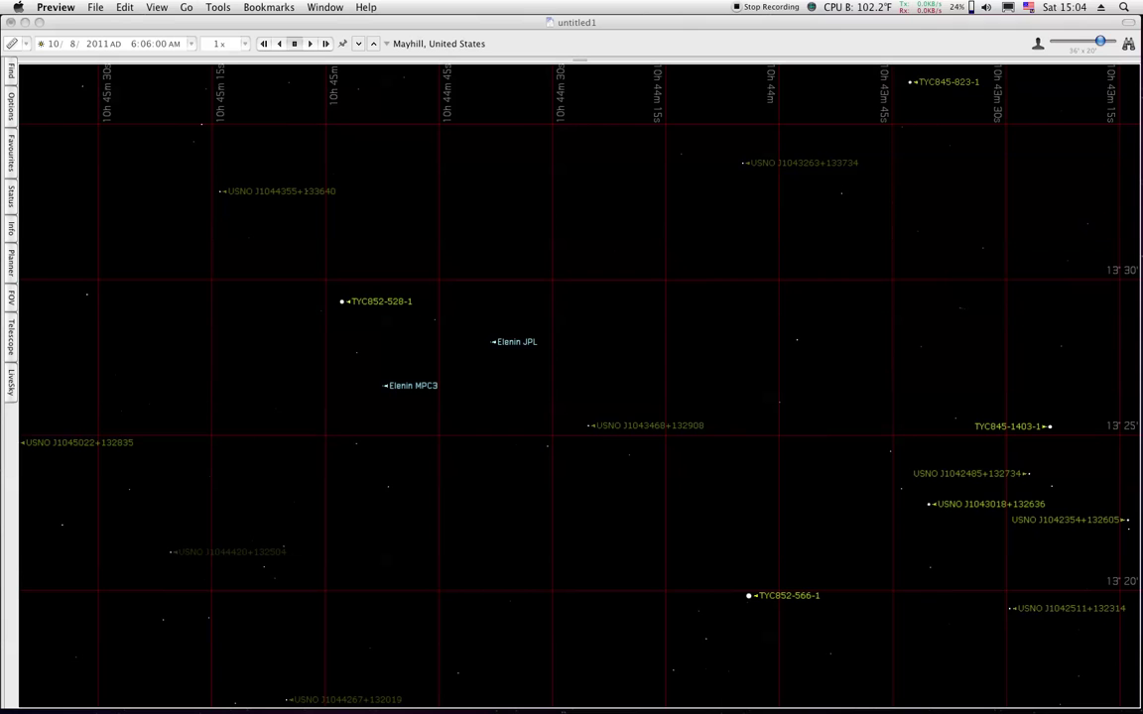
- Restore the CK10X010 image window from the Dock and zoom it in five steps
{"action": "left_click", "coordinate": [1137, 357]}
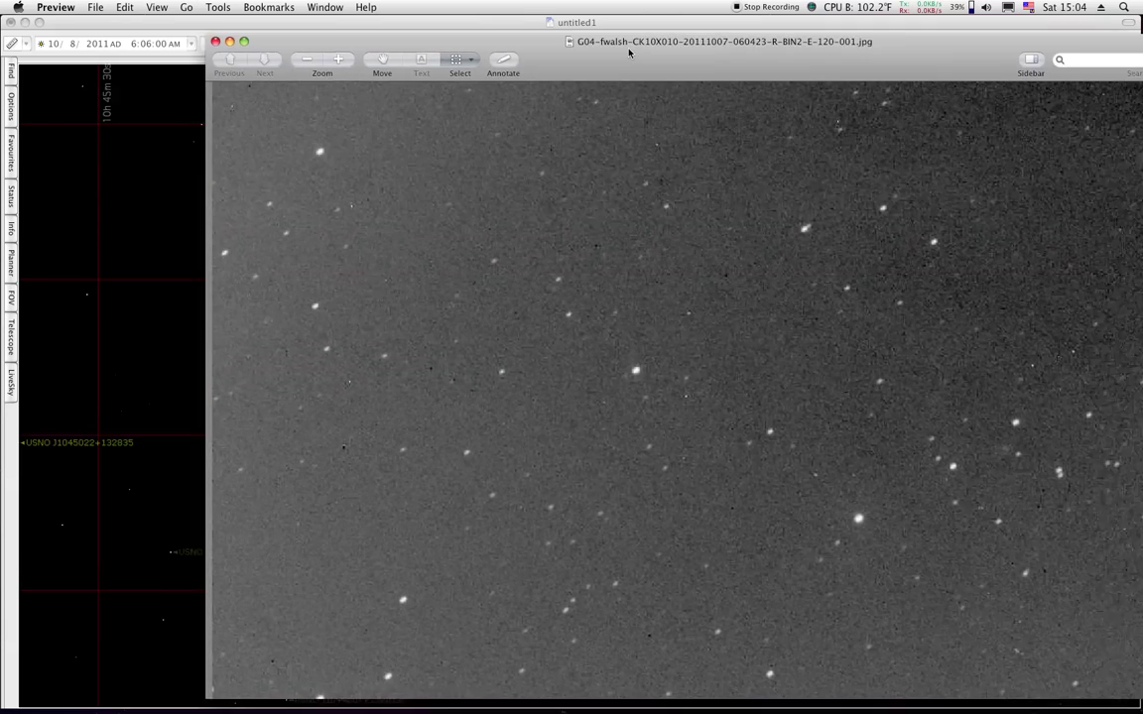
{"action": "left_click_drag", "start_coordinate": [577, 35], "coordinate": [553, 34]}
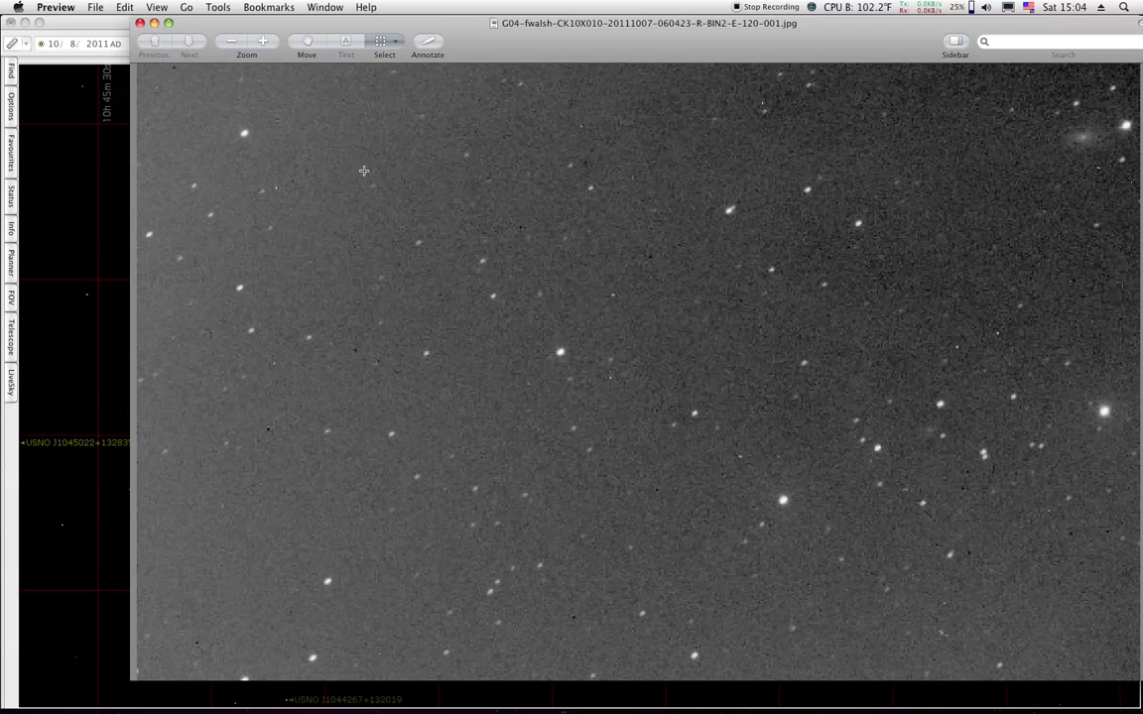
{"action": "left_click", "coordinate": [260, 43]}
{"action": "left_click", "coordinate": [260, 42]}
{"action": "left_click", "coordinate": [260, 43]}
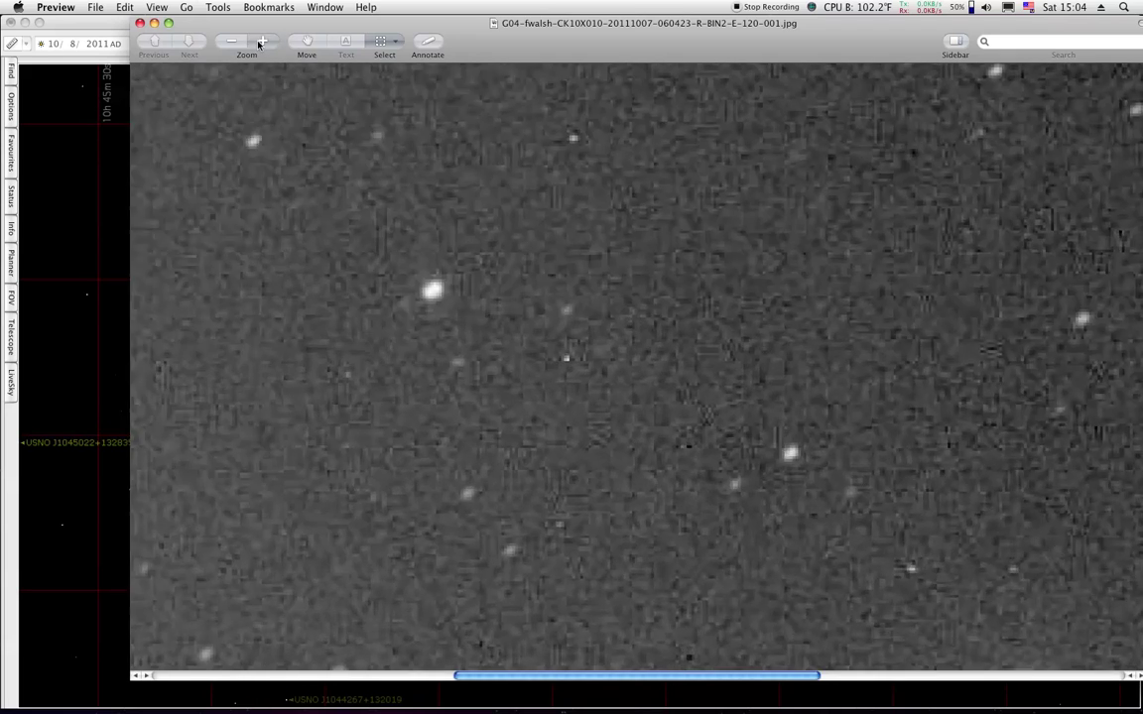
{"action": "left_click", "coordinate": [260, 42]}
{"action": "left_click", "coordinate": [260, 42]}
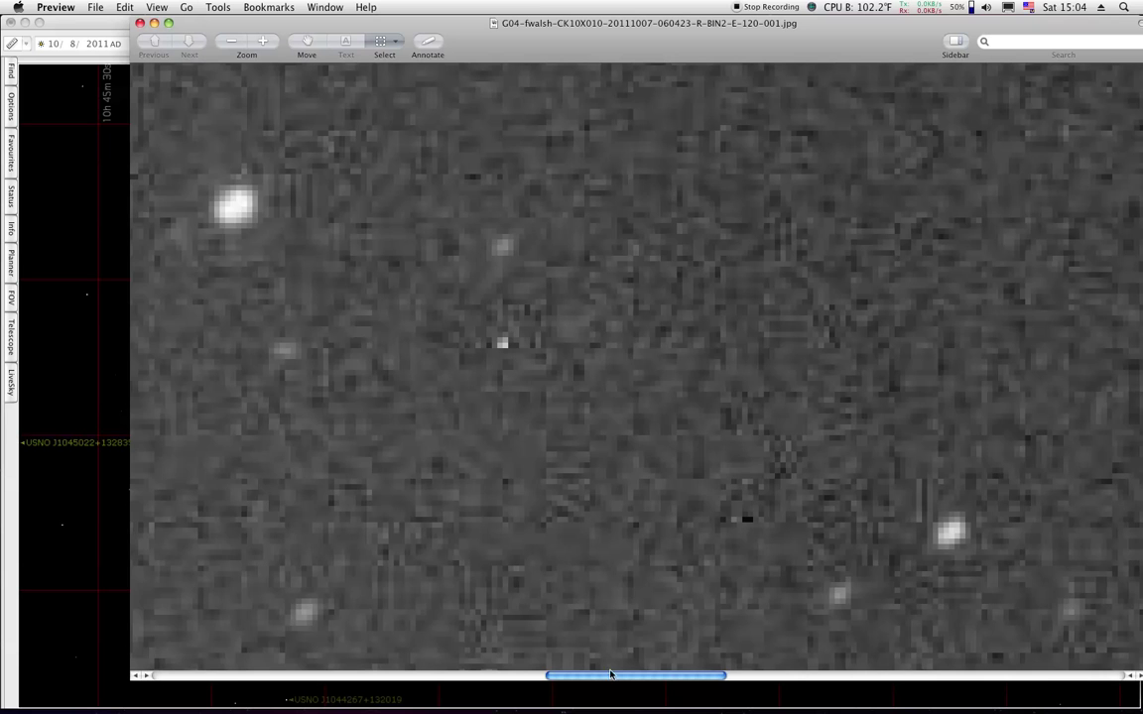
- Scroll the image, zoom out two steps, and slide the window right beside the chart
{"action": "left_click_drag", "start_coordinate": [611, 678], "coordinate": [528, 682]}
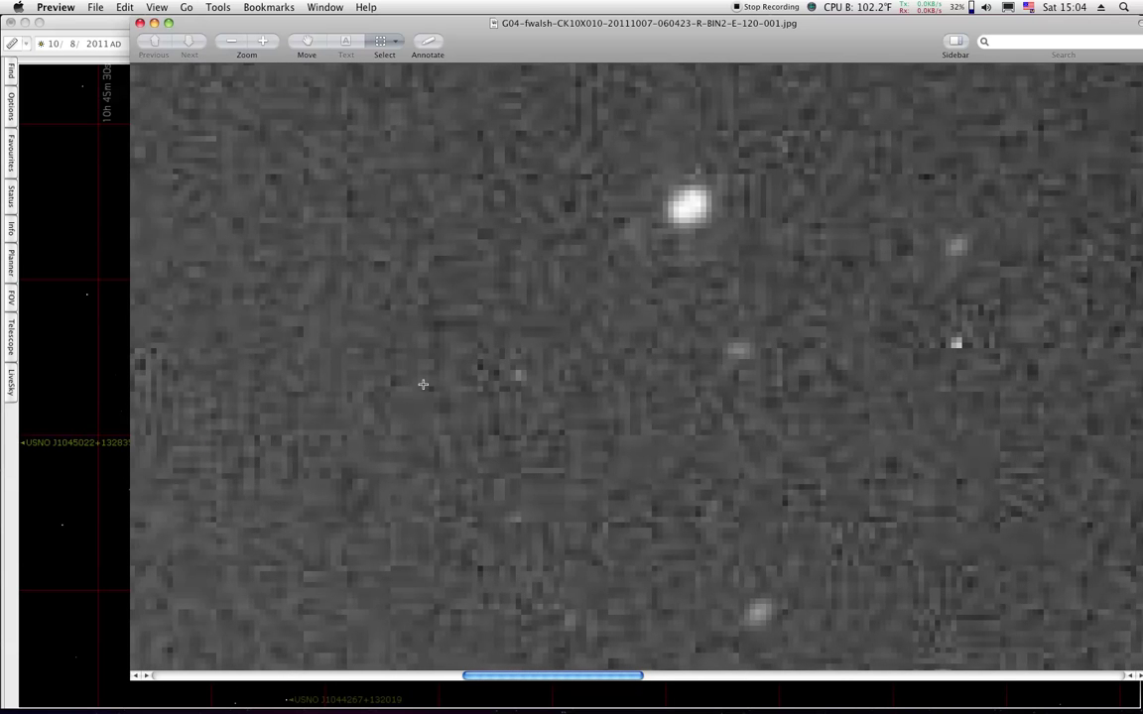
{"action": "left_click", "coordinate": [231, 42]}
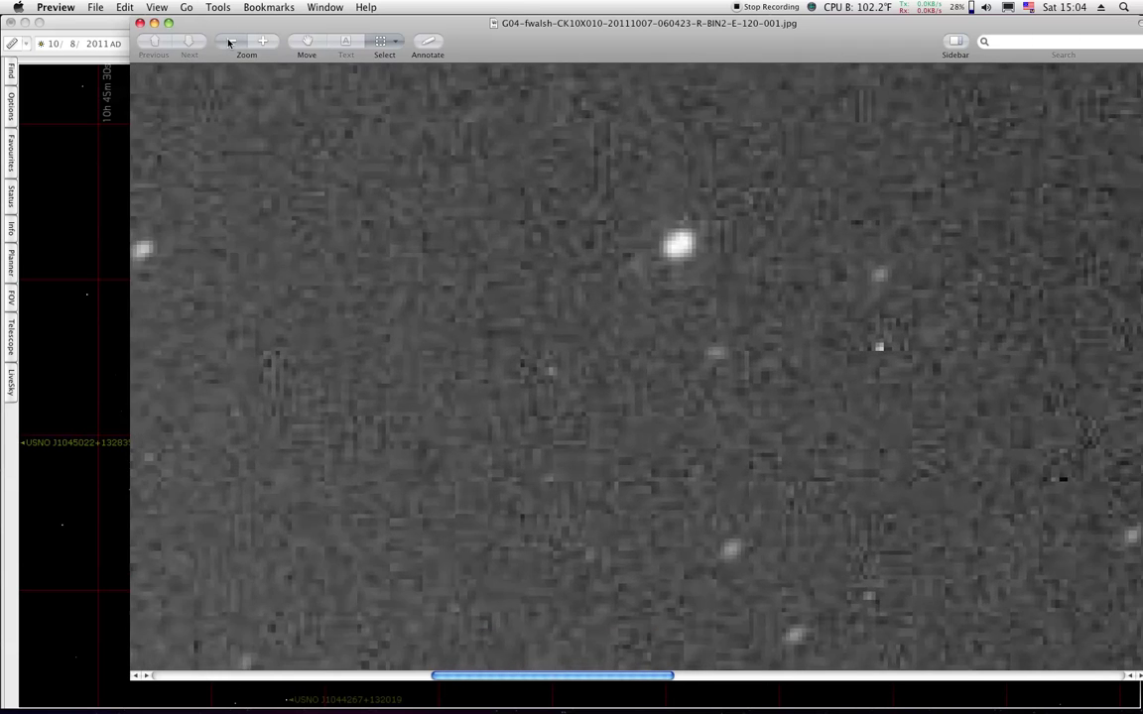
{"action": "left_click", "coordinate": [230, 41]}
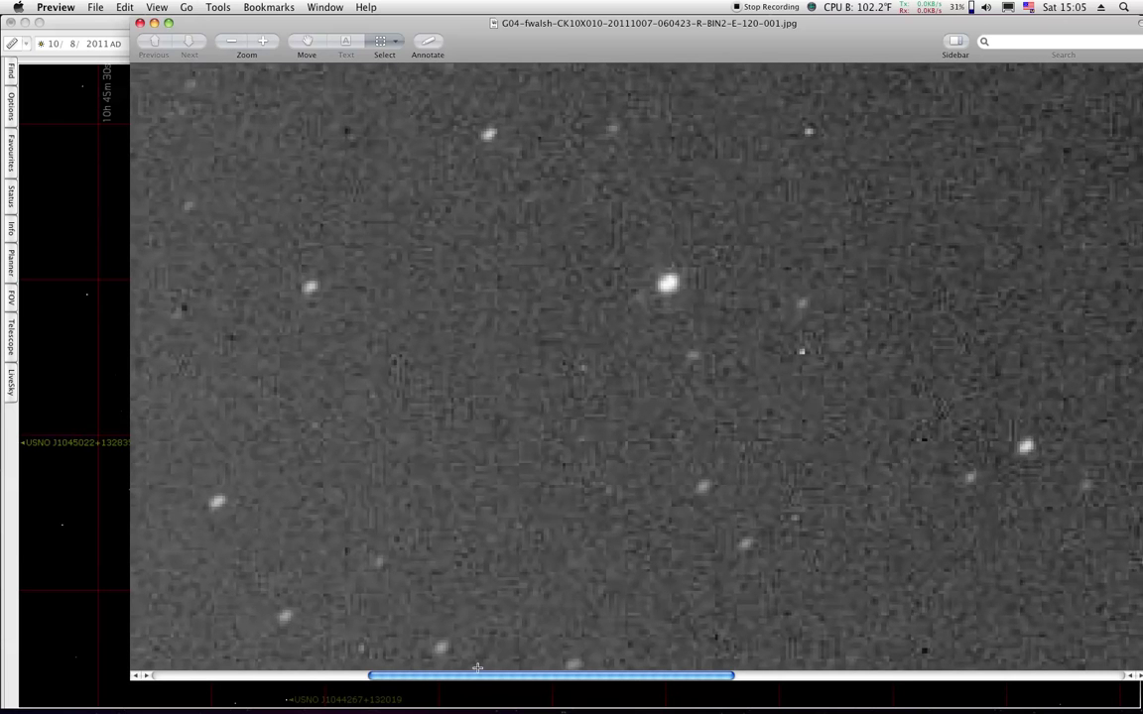
{"action": "left_click_drag", "start_coordinate": [478, 680], "coordinate": [639, 683]}
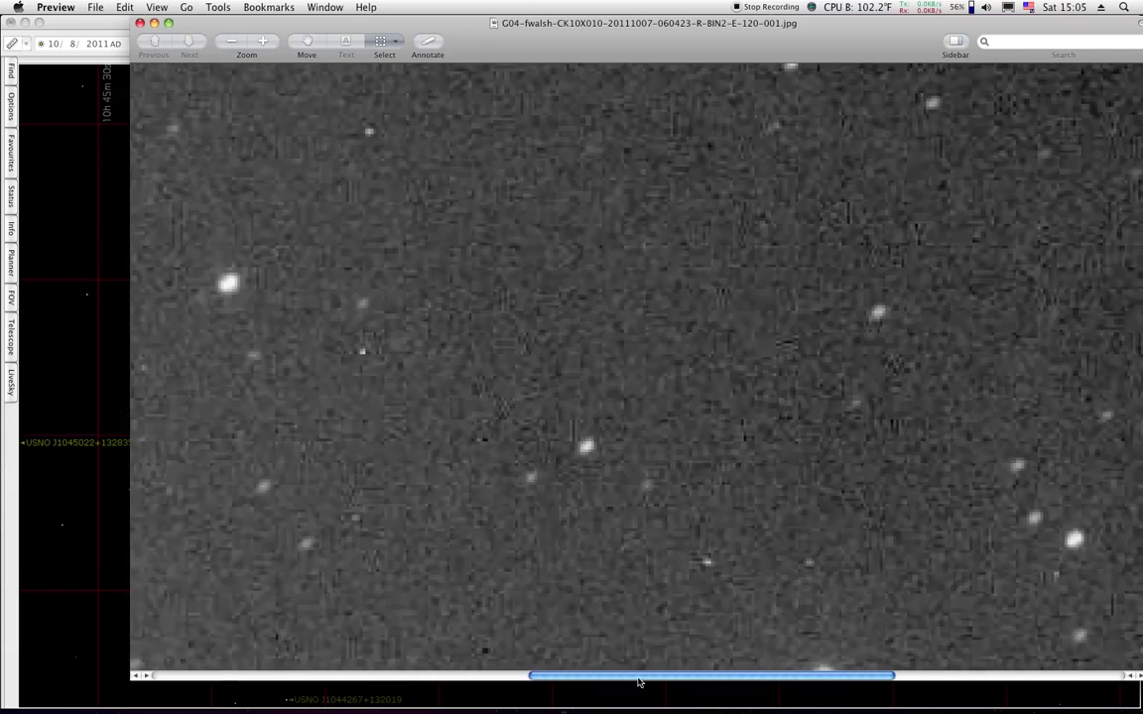
{"action": "left_click_drag", "start_coordinate": [474, 41], "coordinate": [926, 53]}
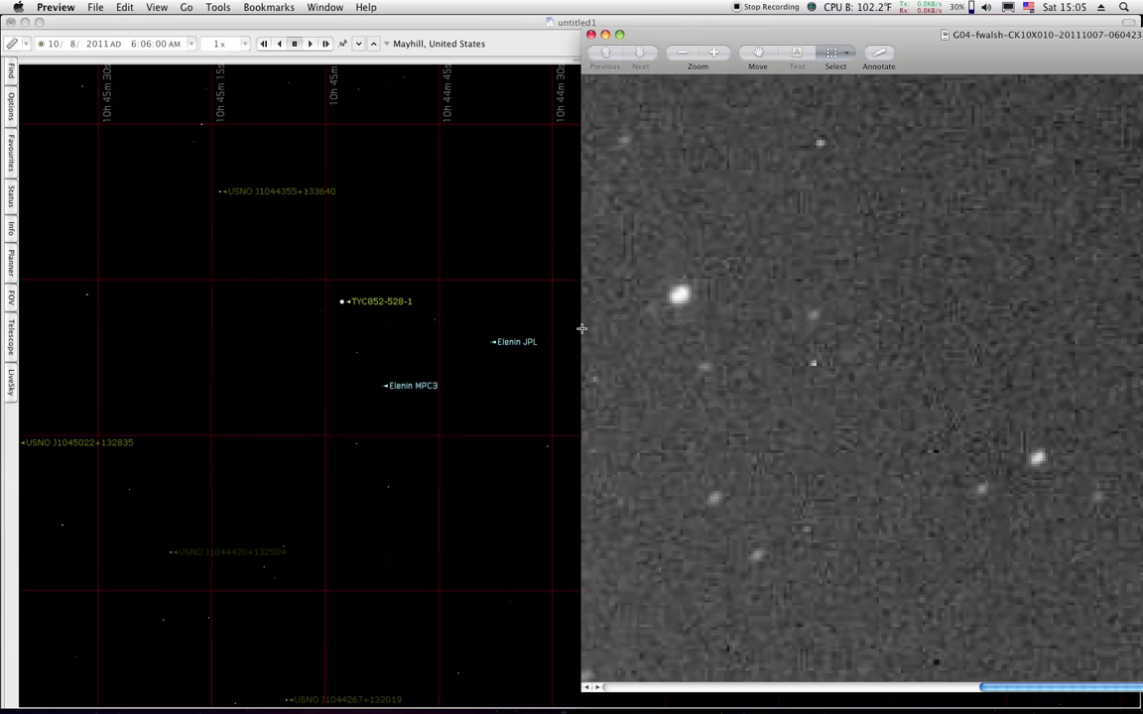
- Minimize the image, restore the next exposure from the Dock, and zoom it in four steps
{"action": "double_click", "coordinate": [977, 56]}
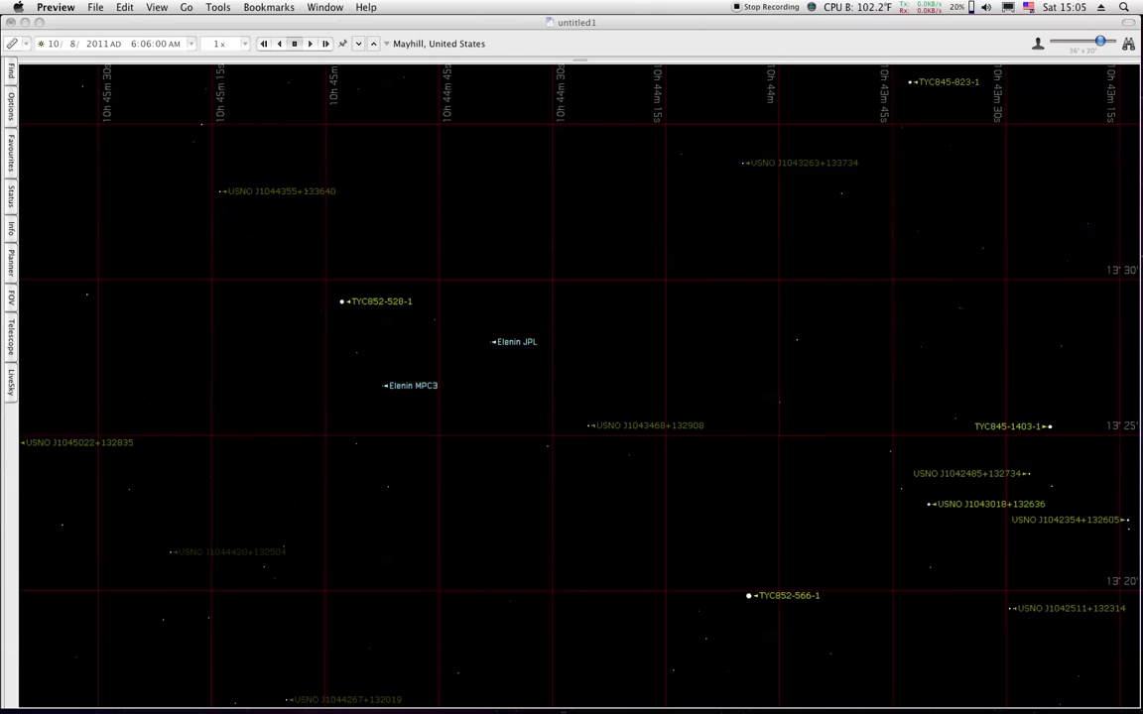
{"action": "left_click", "coordinate": [1136, 357]}
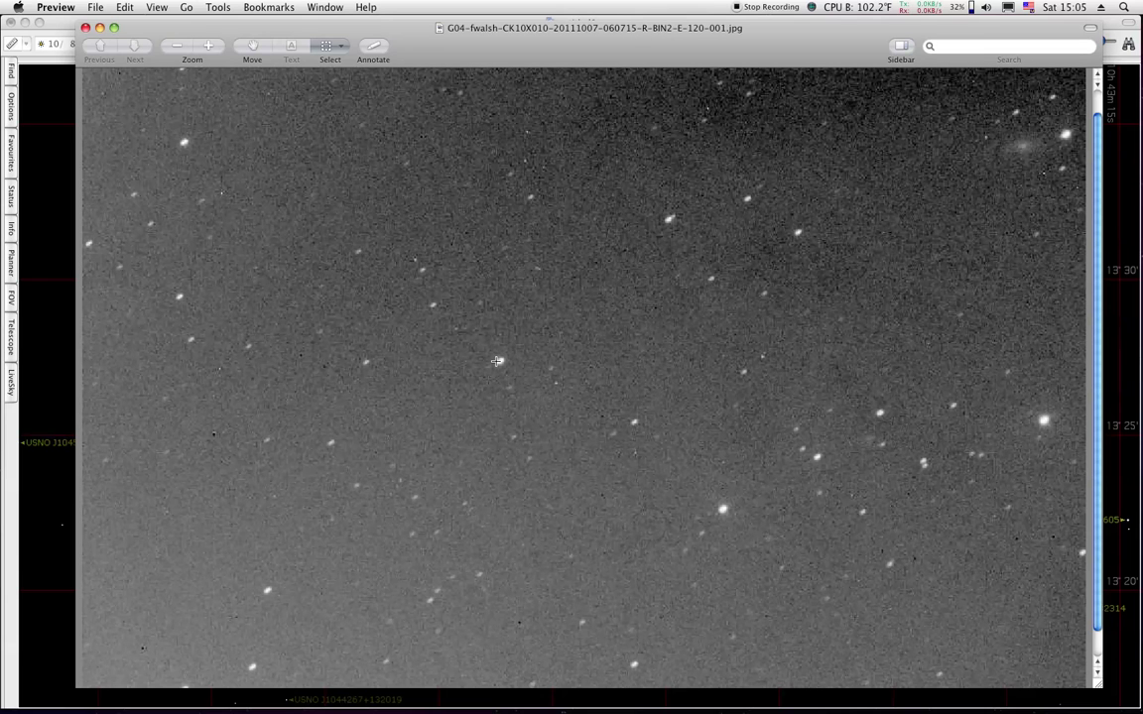
{"action": "left_click", "coordinate": [209, 45]}
{"action": "left_click", "coordinate": [209, 46]}
{"action": "left_click", "coordinate": [209, 46]}
{"action": "left_click", "coordinate": [208, 46]}
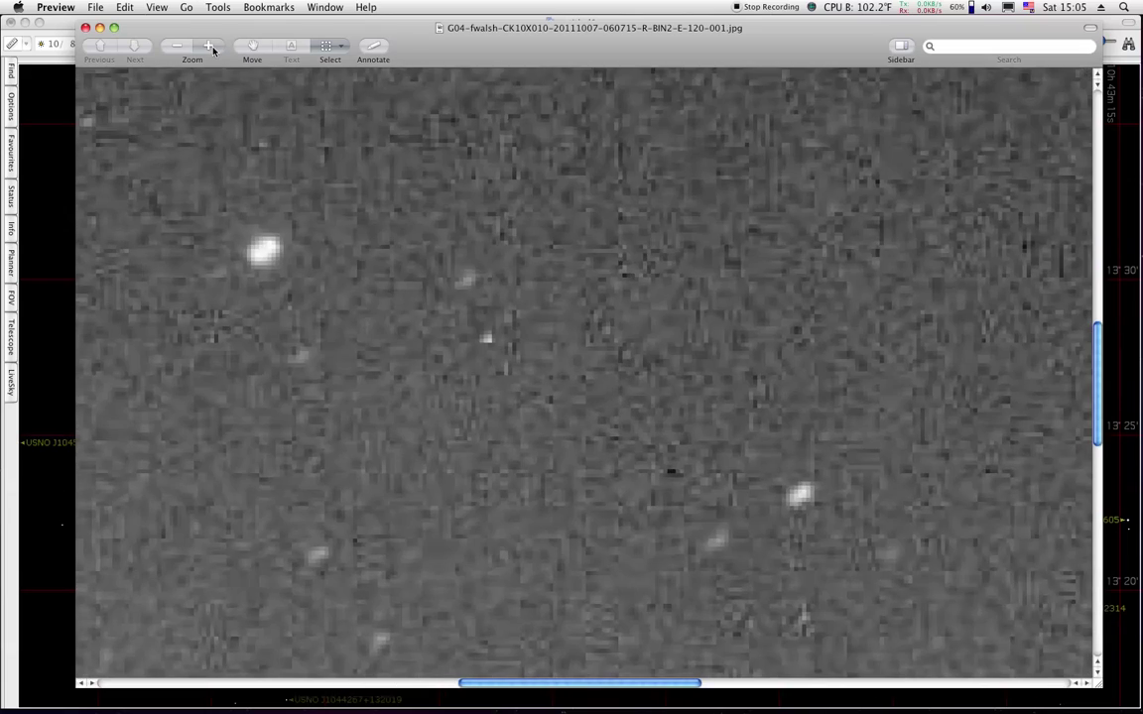
- Switch briefly to the chart, then scroll the image and move its window right beside it
{"action": "left_click", "coordinate": [601, 691]}
{"action": "mouse_move", "coordinate": [593, 700]}
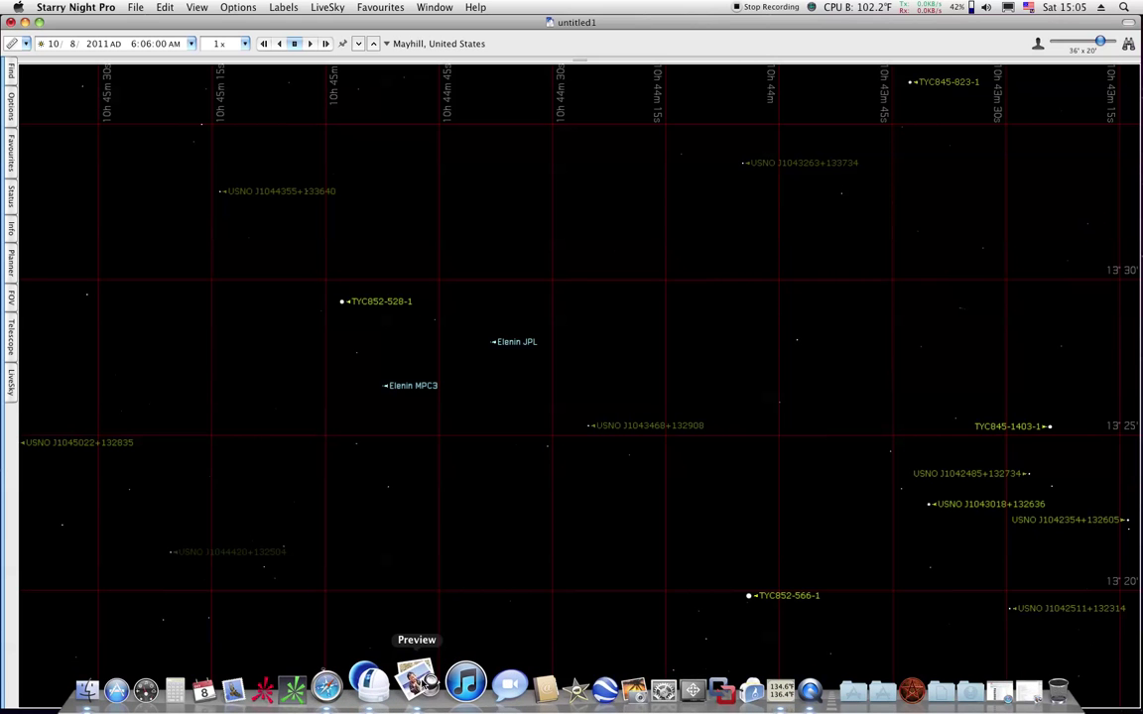
{"action": "left_click", "coordinate": [399, 686]}
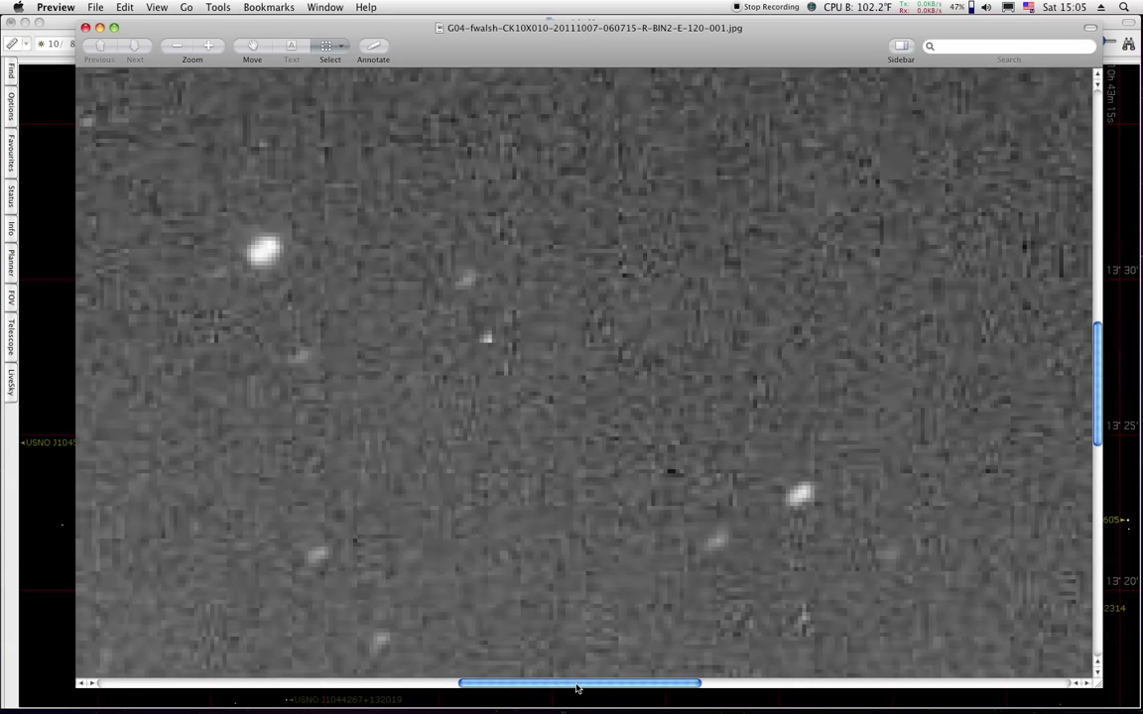
{"action": "mouse_move", "coordinate": [576, 687]}
{"action": "left_mouse_down"}
{"action": "mouse_move", "coordinate": [566, 684]}
{"action": "mouse_move", "coordinate": [585, 685]}
{"action": "left_mouse_up"}
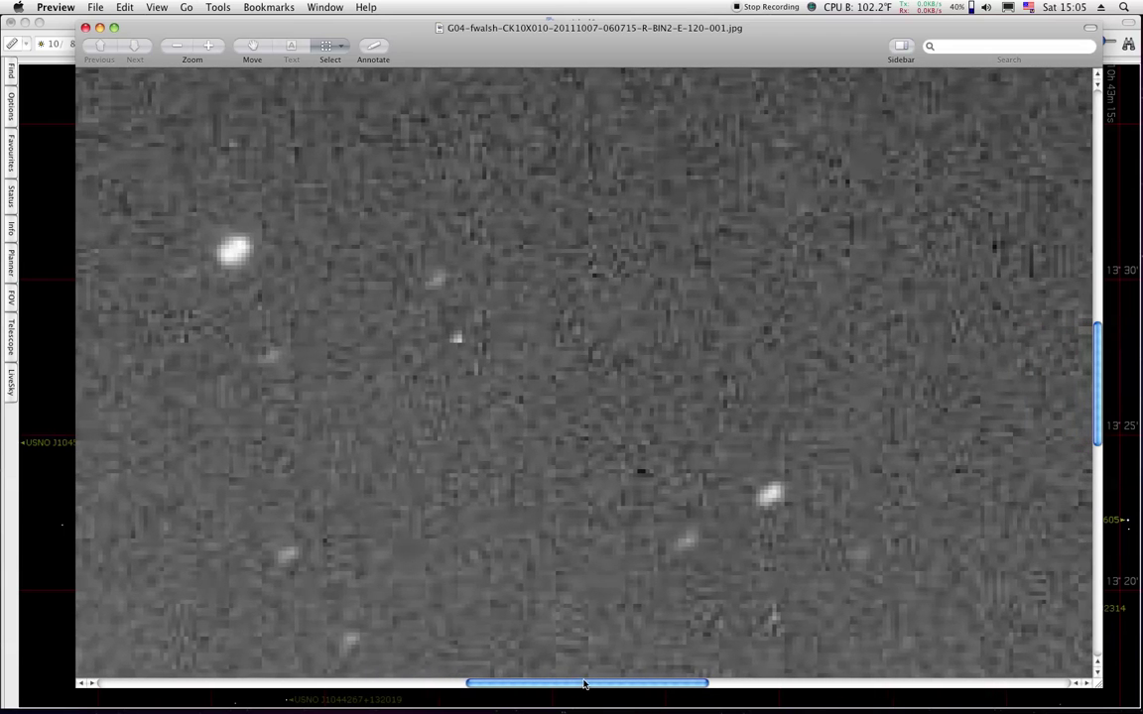
{"action": "left_click_drag", "start_coordinate": [439, 45], "coordinate": [958, 55]}
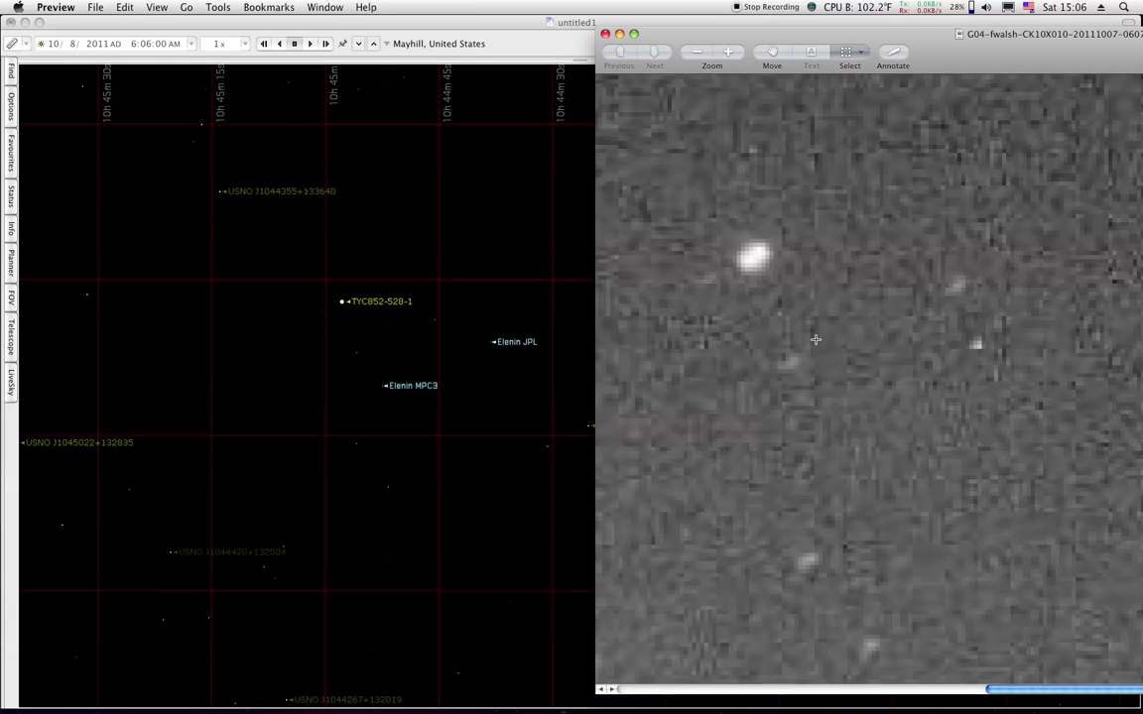
- Minimize the image, bring up the third exposure, and zoom it in four steps
{"action": "key", "text": "super+m"}
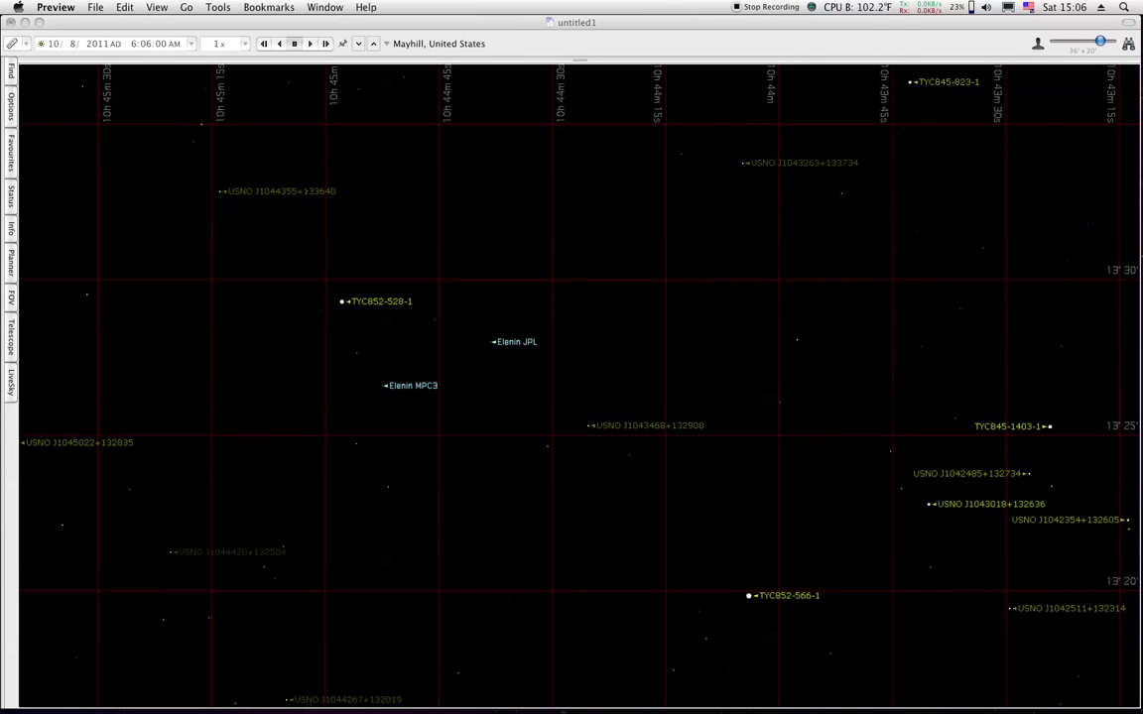
{"action": "key", "text": "super+tab"}
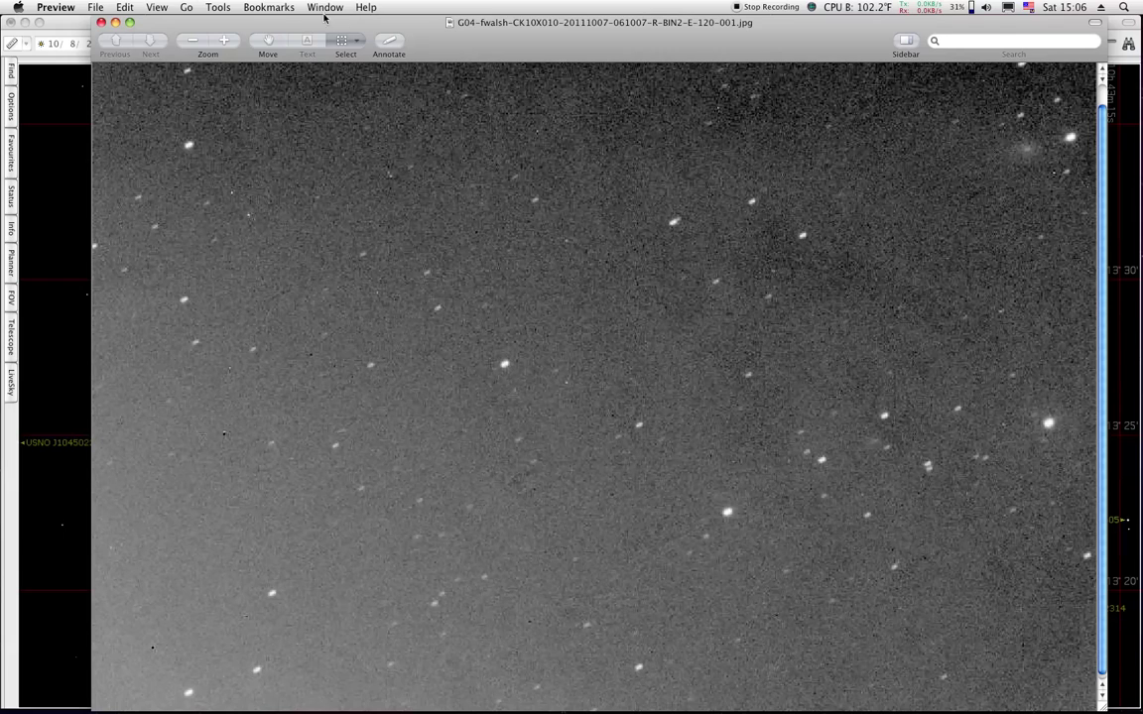
{"action": "left_click", "coordinate": [227, 42]}
{"action": "left_click", "coordinate": [227, 42]}
{"action": "left_click", "coordinate": [228, 41]}
{"action": "left_click", "coordinate": [227, 42]}
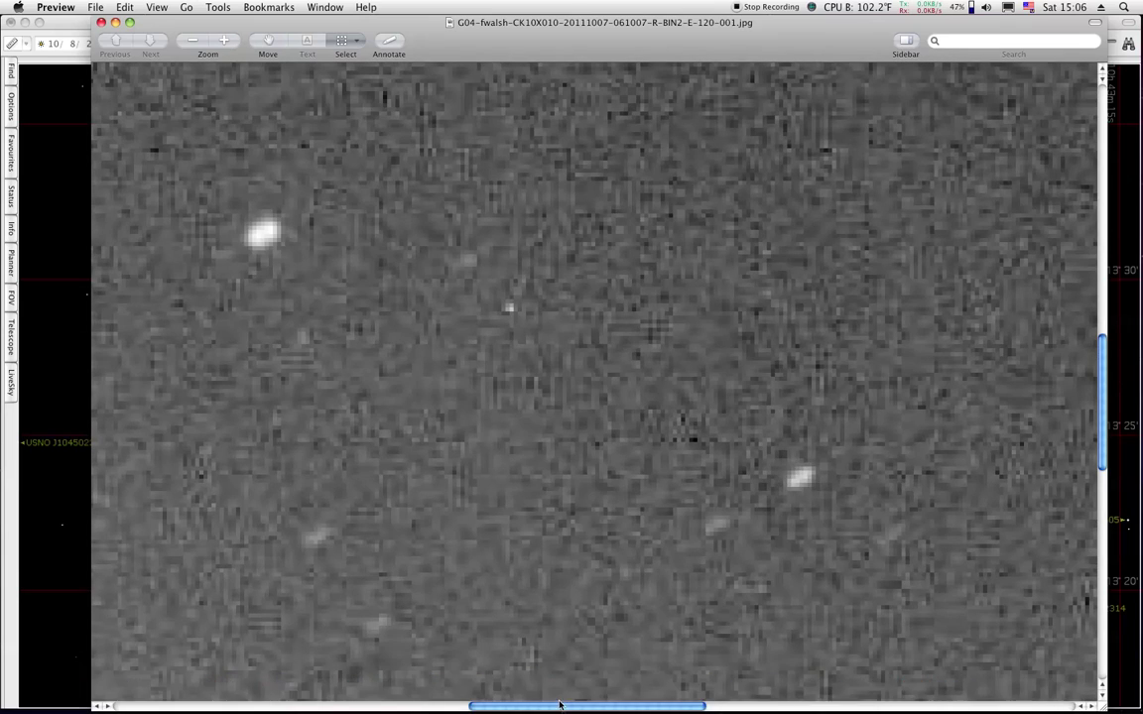
- Scroll the image and move its window right, uncovering TYC852-528-1 and both Elenin markers
{"action": "mouse_move", "coordinate": [559, 707]}
{"action": "left_mouse_down"}
{"action": "mouse_move", "coordinate": [484, 706]}
{"action": "mouse_move", "coordinate": [574, 707]}
{"action": "left_mouse_up"}
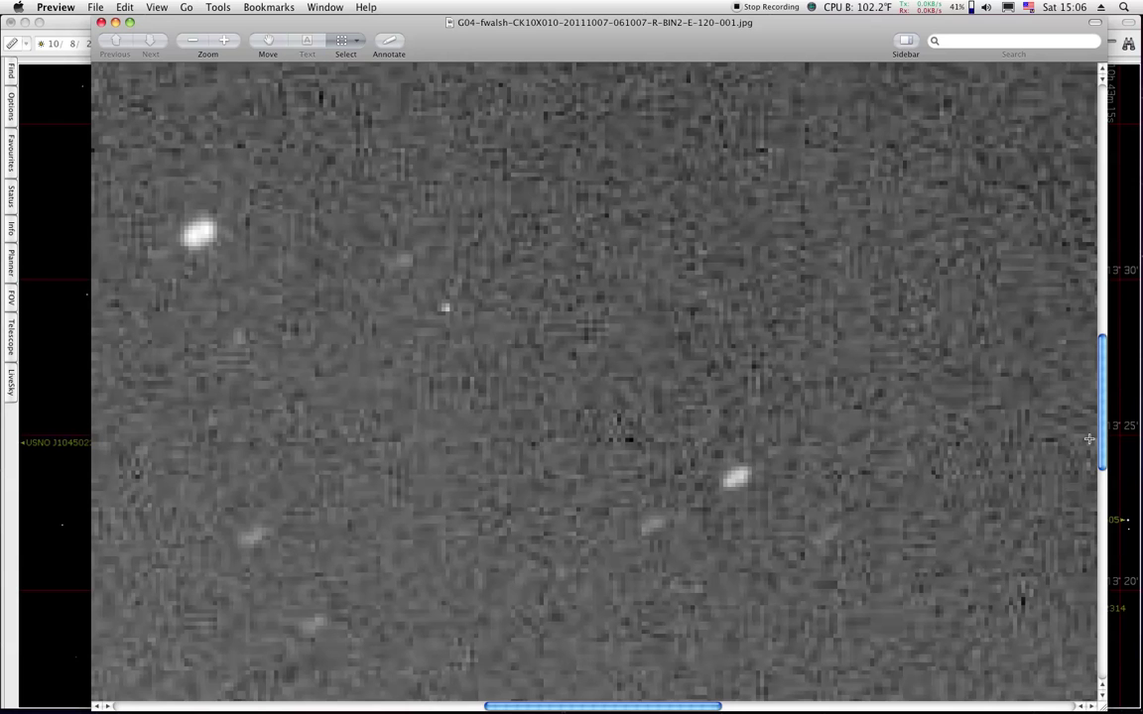
{"action": "left_click_drag", "start_coordinate": [1101, 447], "coordinate": [1101, 432]}
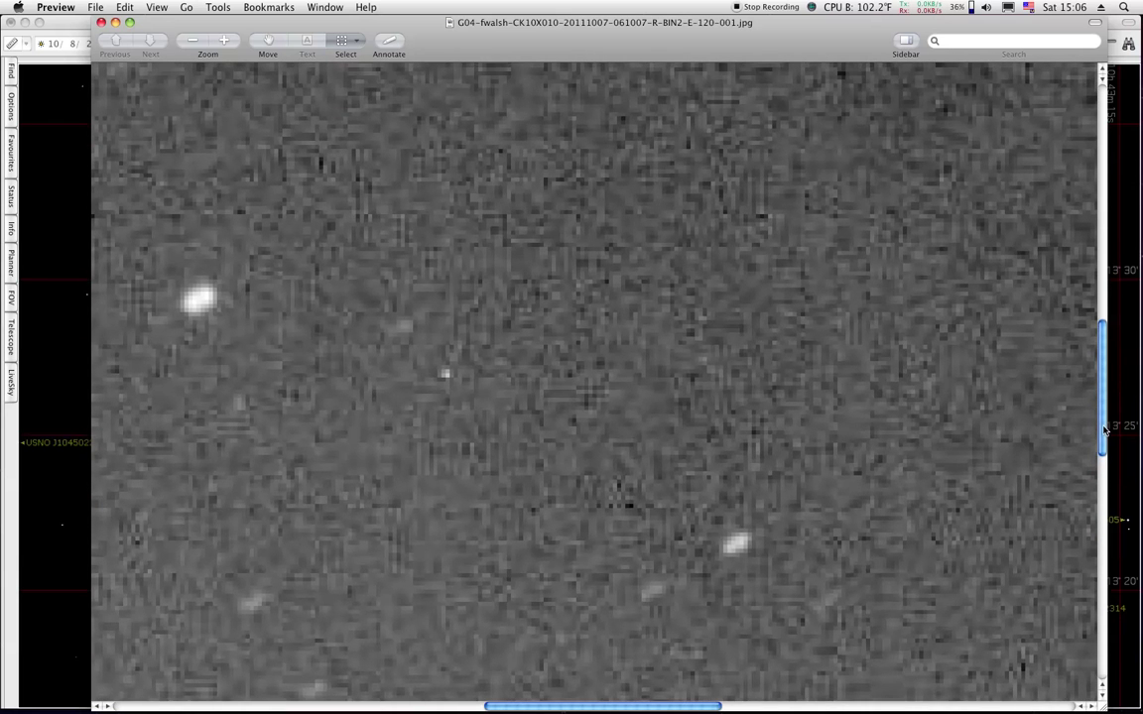
{"action": "left_click_drag", "start_coordinate": [483, 43], "coordinate": [985, 37]}
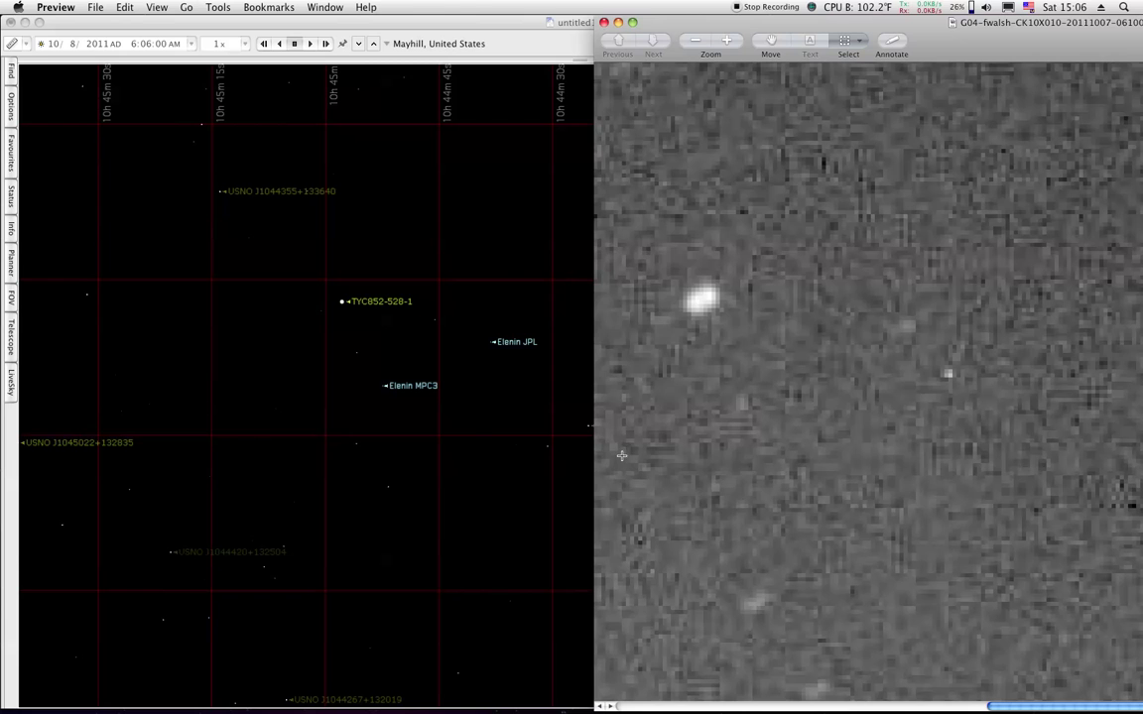
- Zoom the Starry Night chart in twice to a 20′ × 11′ field, then minimize the Preview telescope image
{"action": "left_click", "coordinate": [474, 361]}
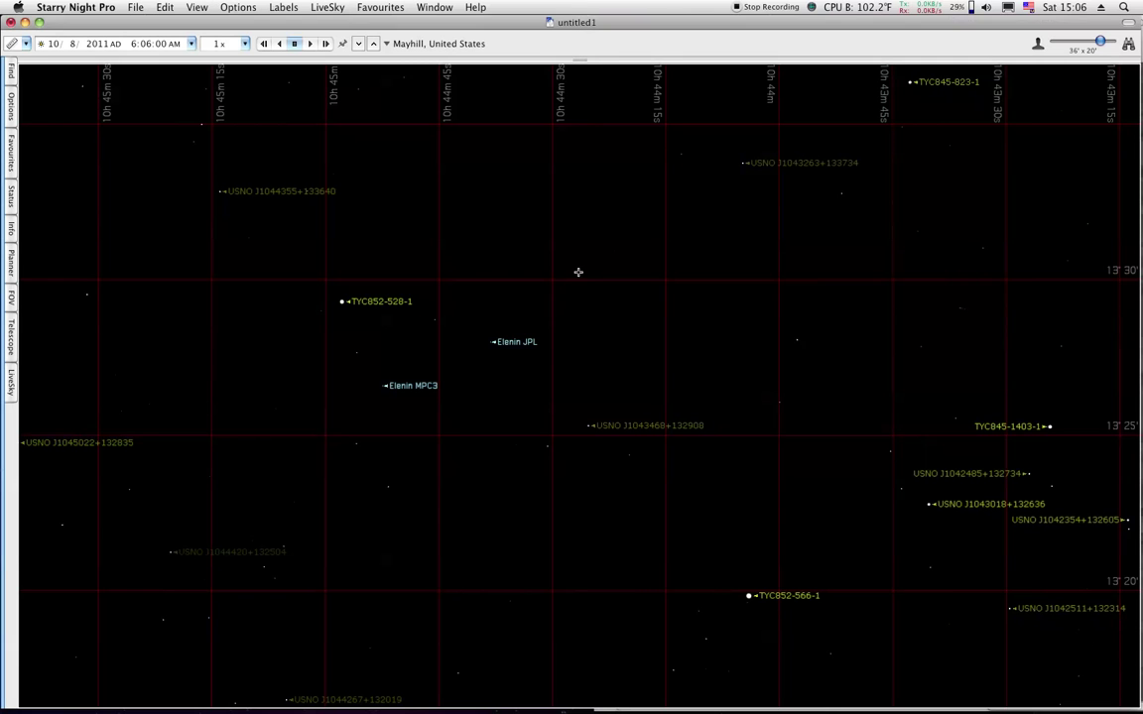
{"action": "left_click", "coordinate": [1126, 46]}
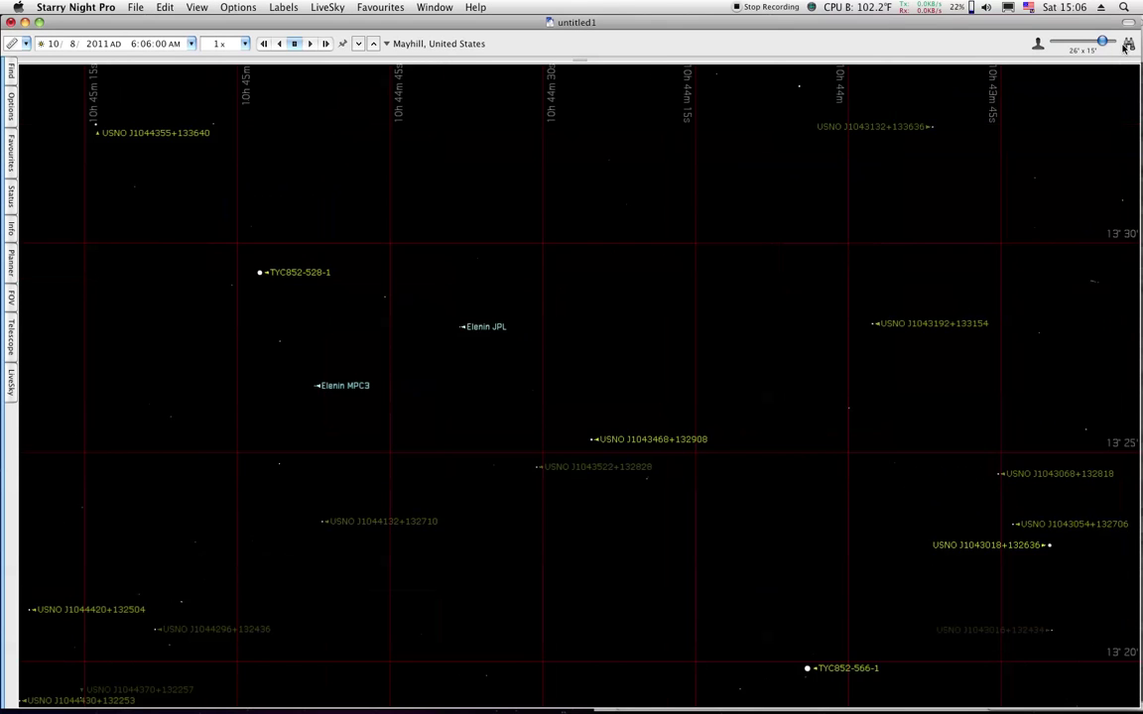
{"action": "left_click", "coordinate": [1126, 46]}
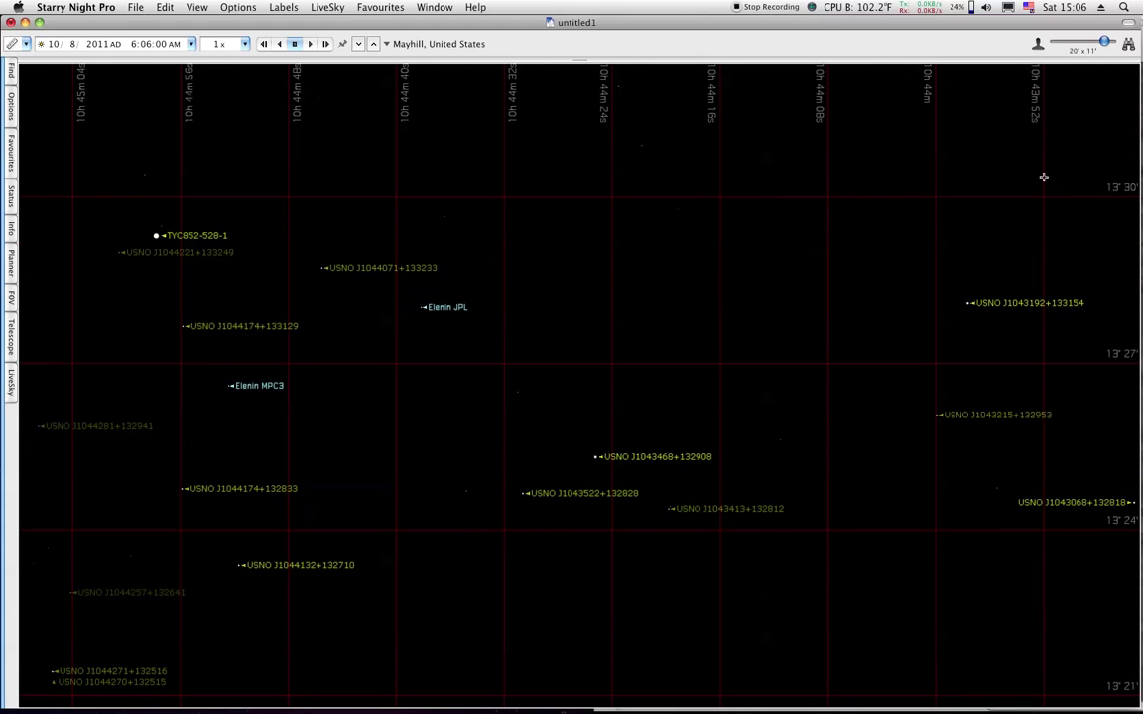
{"action": "key", "text": "super+Tab"}
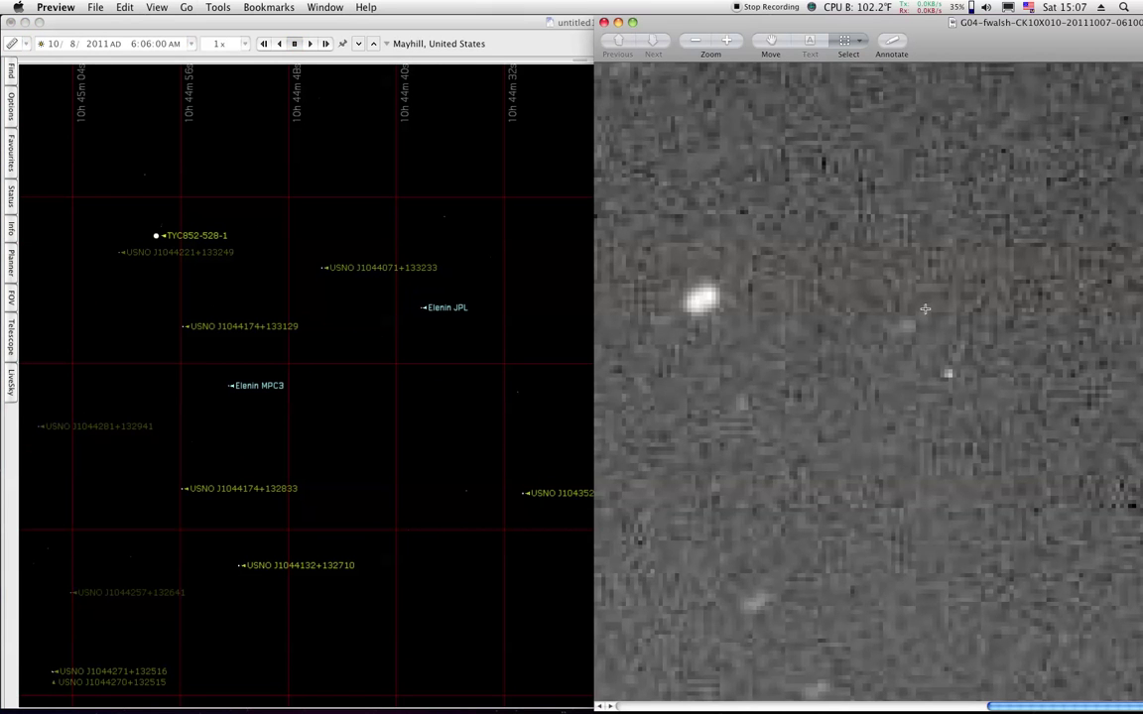
{"action": "key", "text": "super+m"}
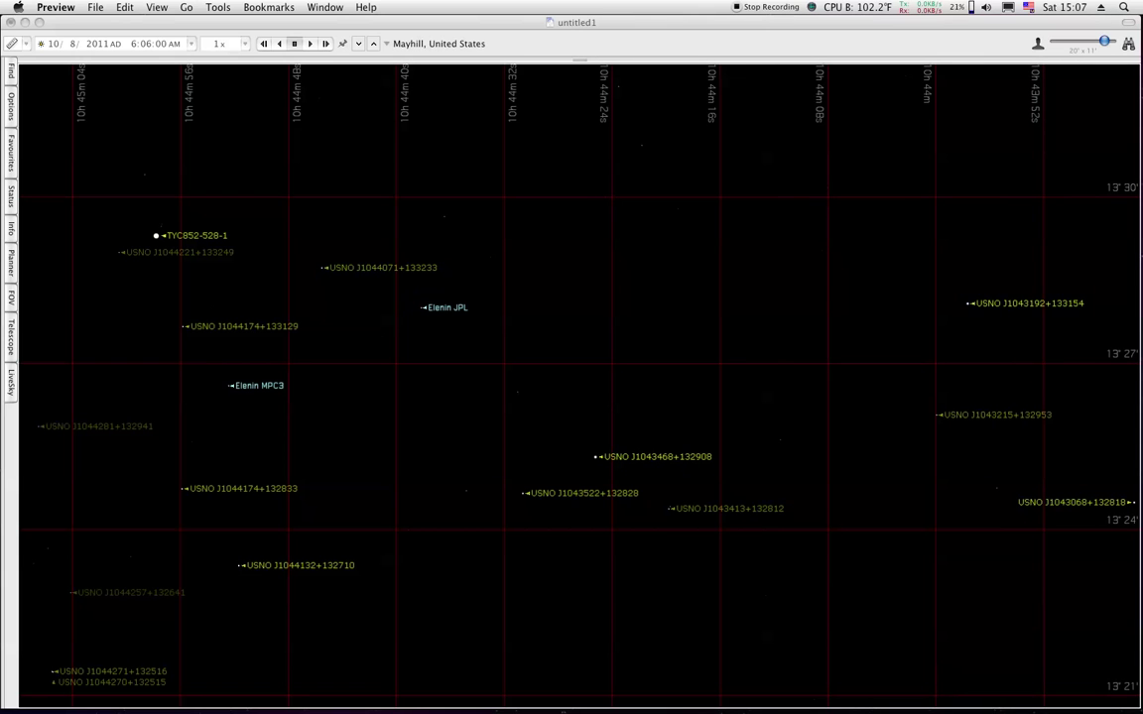
- Bring the Preview telescope exposure back beside the 20′ × 11′ Starry Night chart
{"action": "key", "text": "super+Tab"}
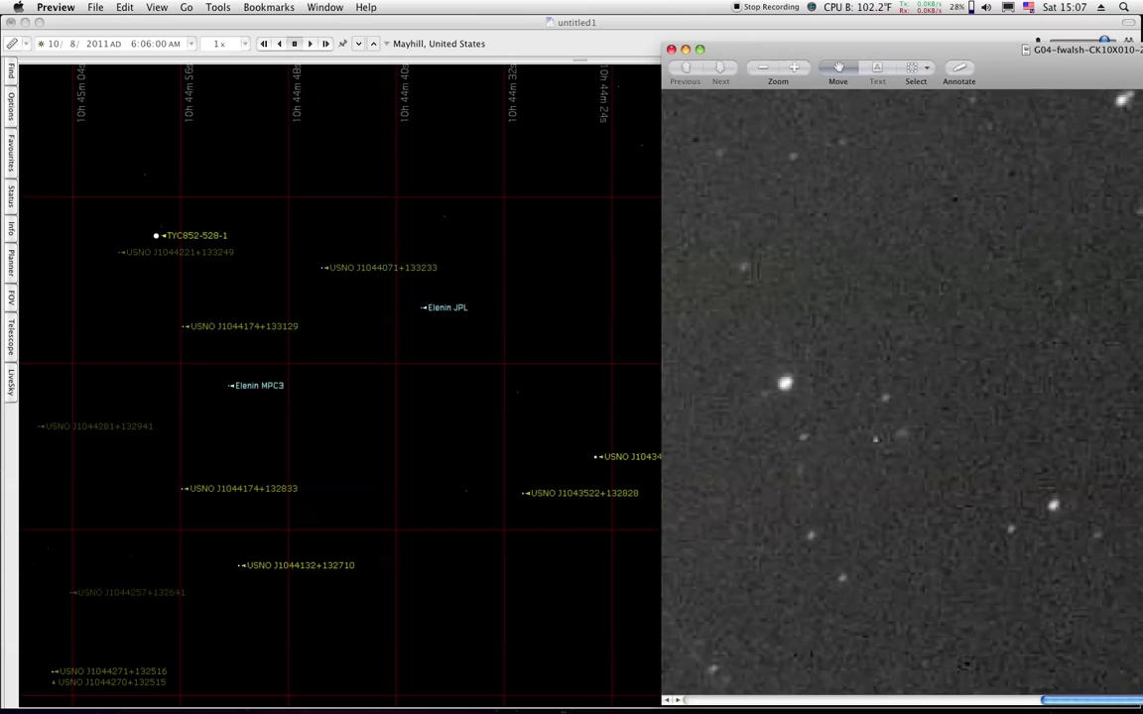